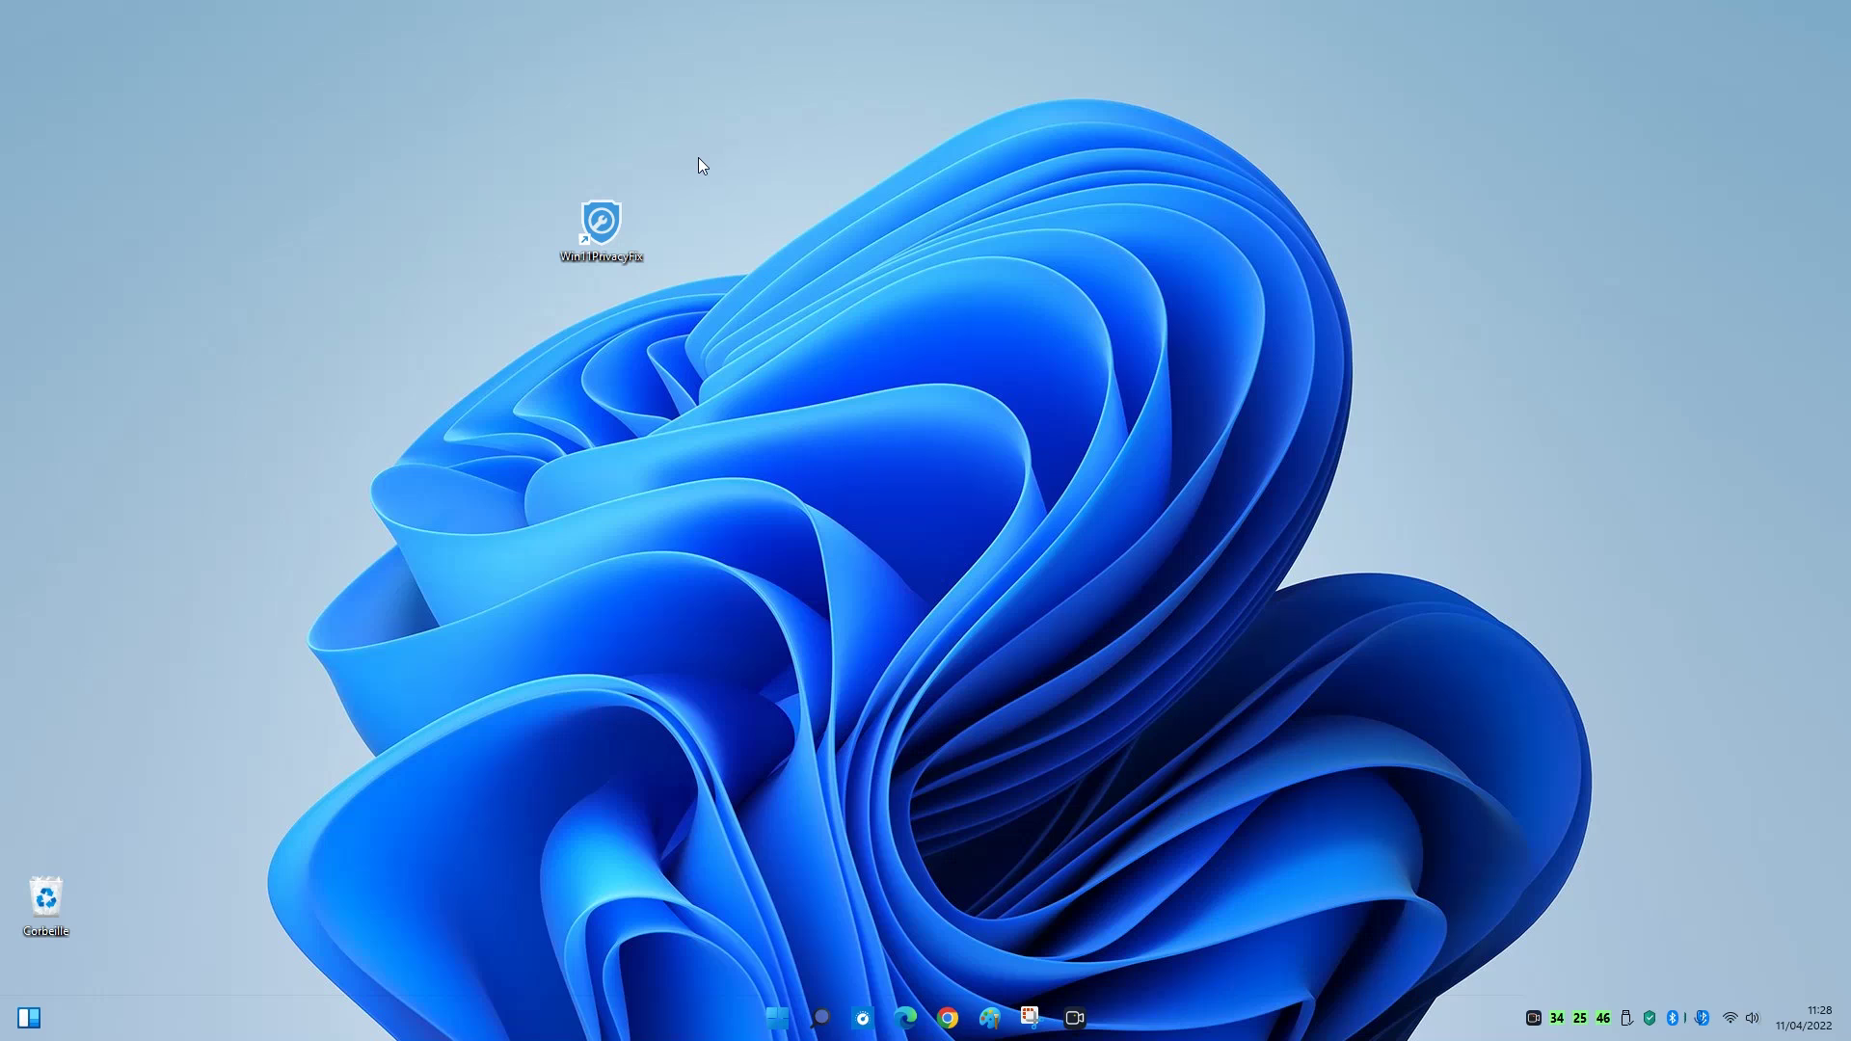
Open Win11PrivacyFix and look through its list of Data Protection and Explorer settings
double_click(610, 233)
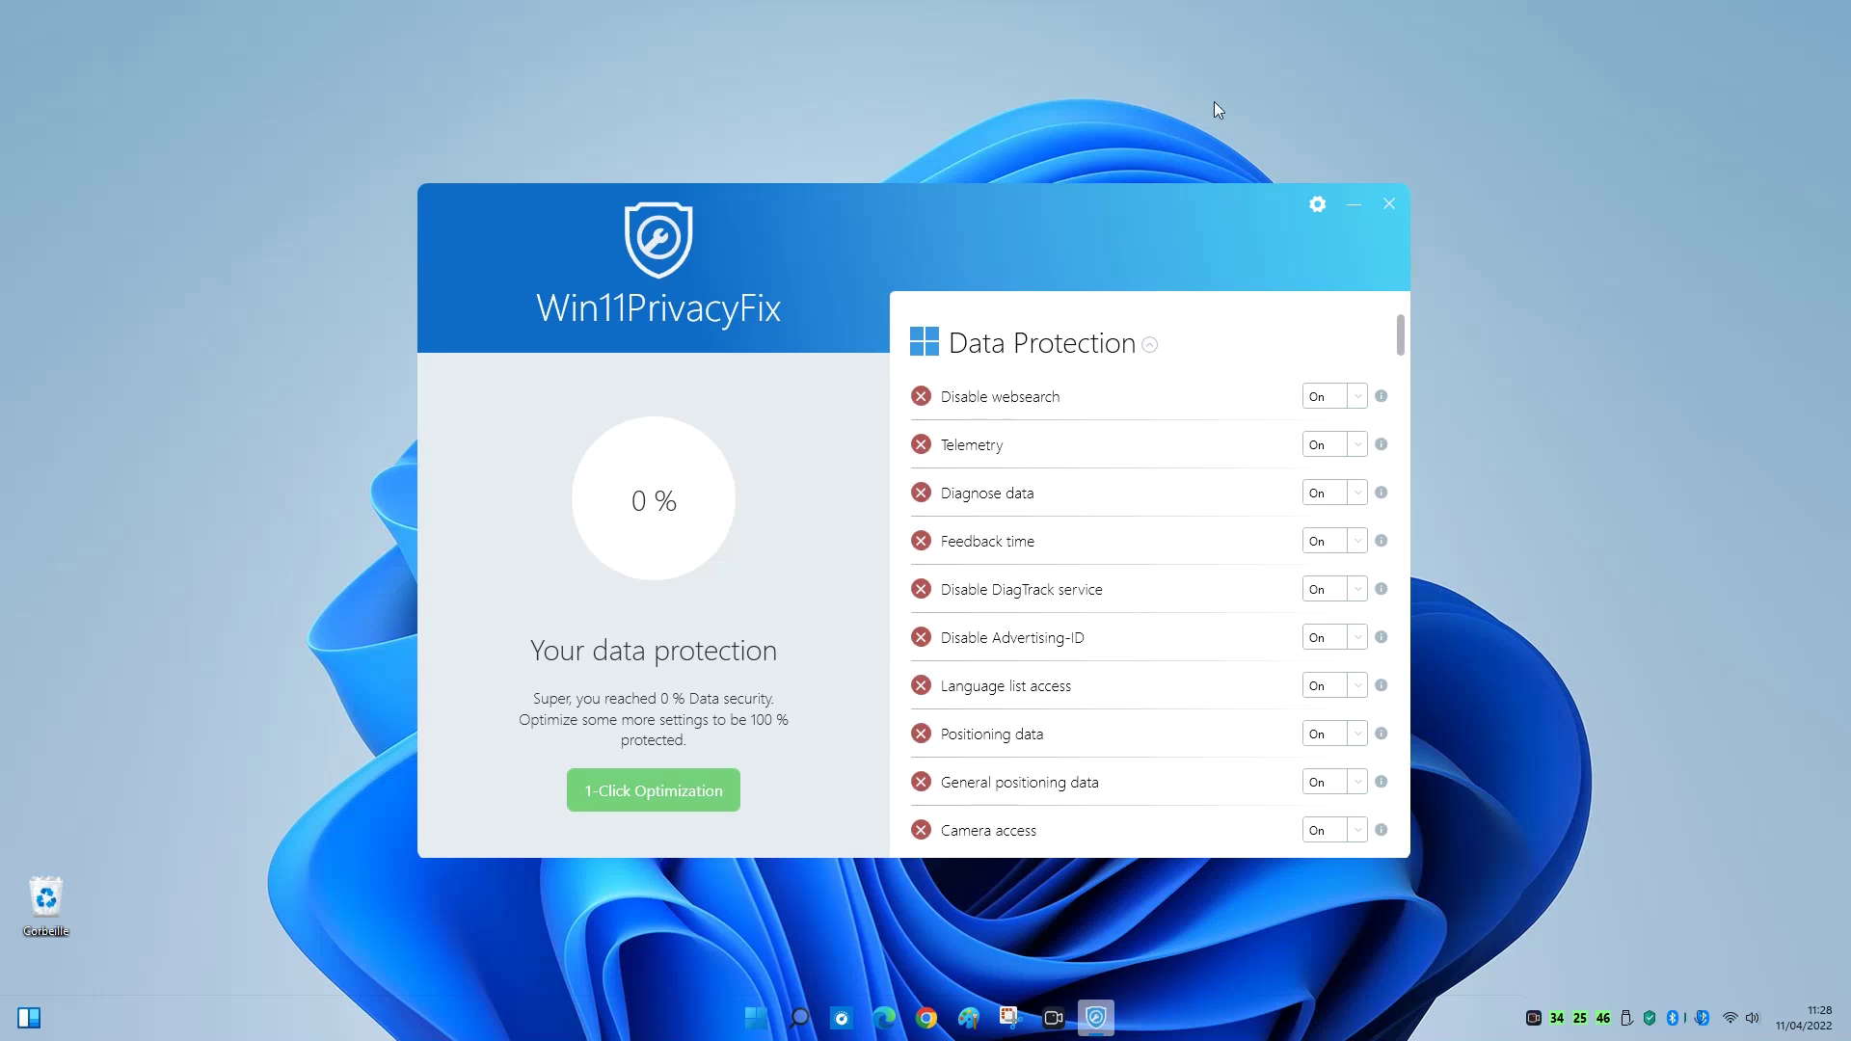
scroll(1350, 545, down, 3)
scroll(1342, 557, down, 20)
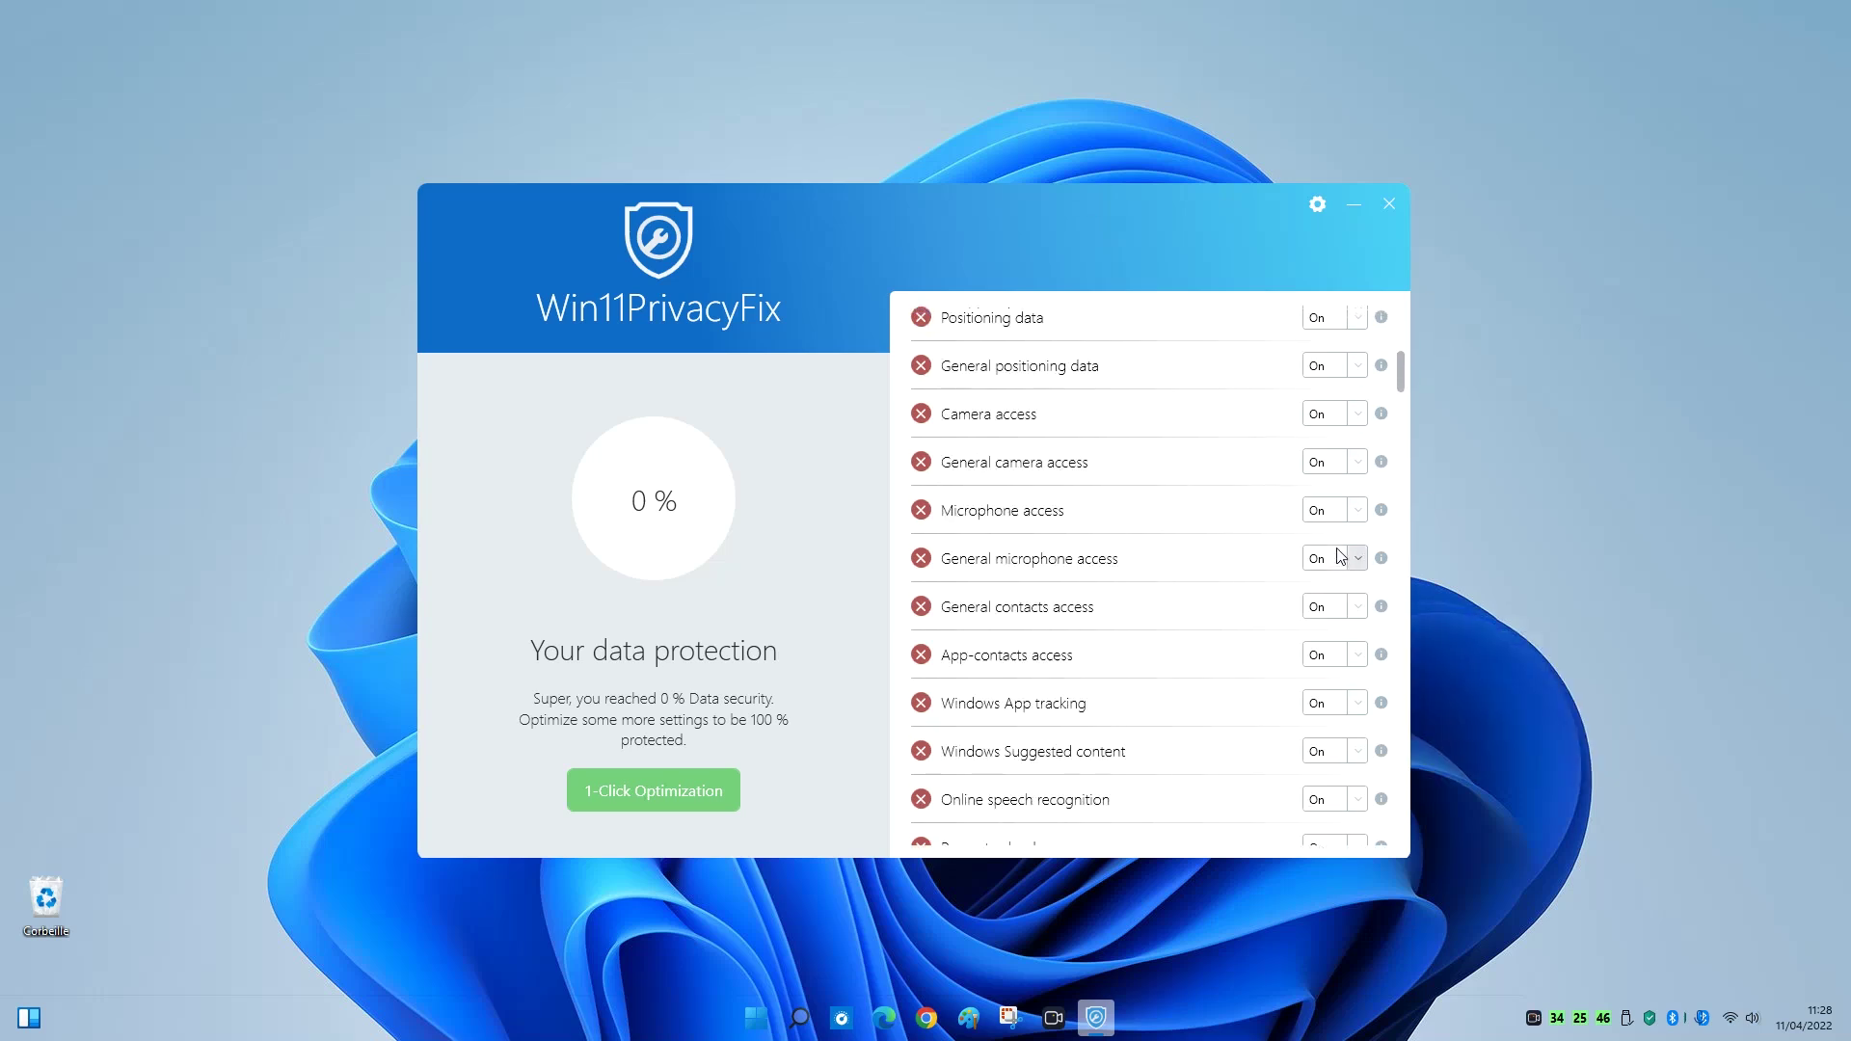
scroll(1341, 556, down, 20)
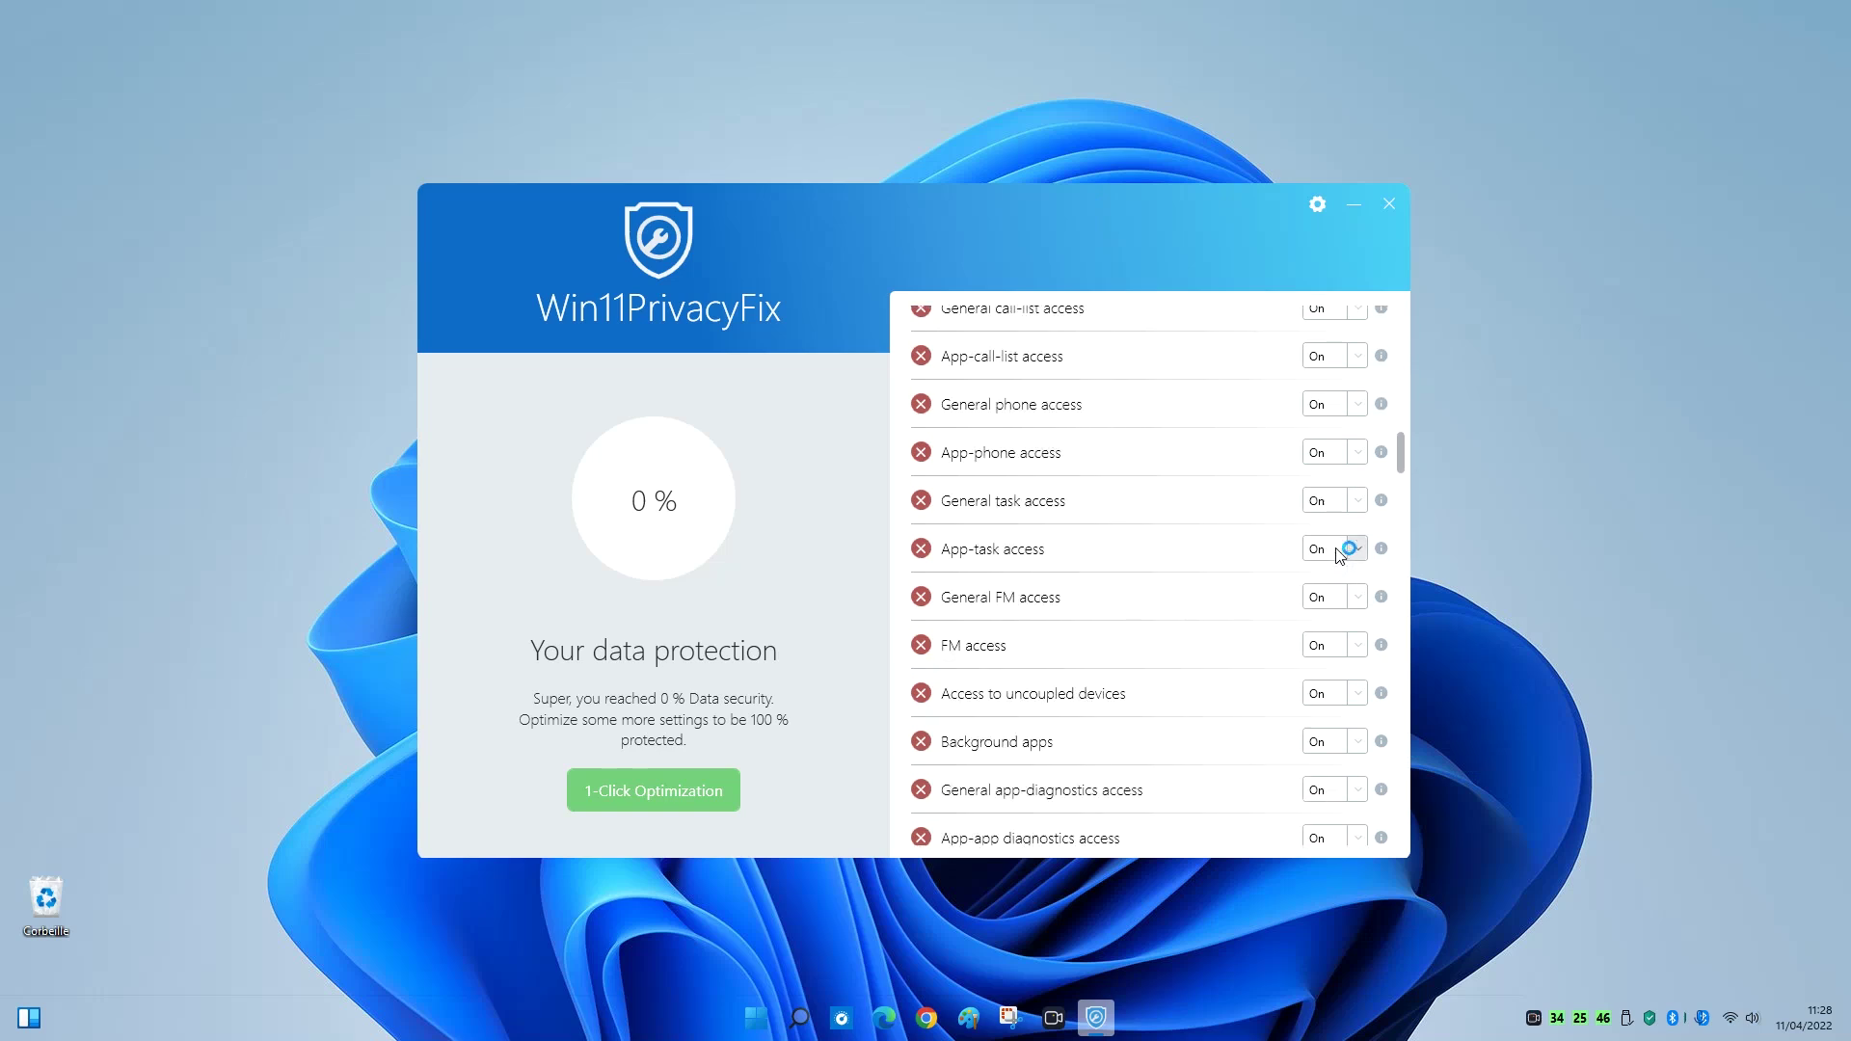
scroll(1341, 557, down, 9)
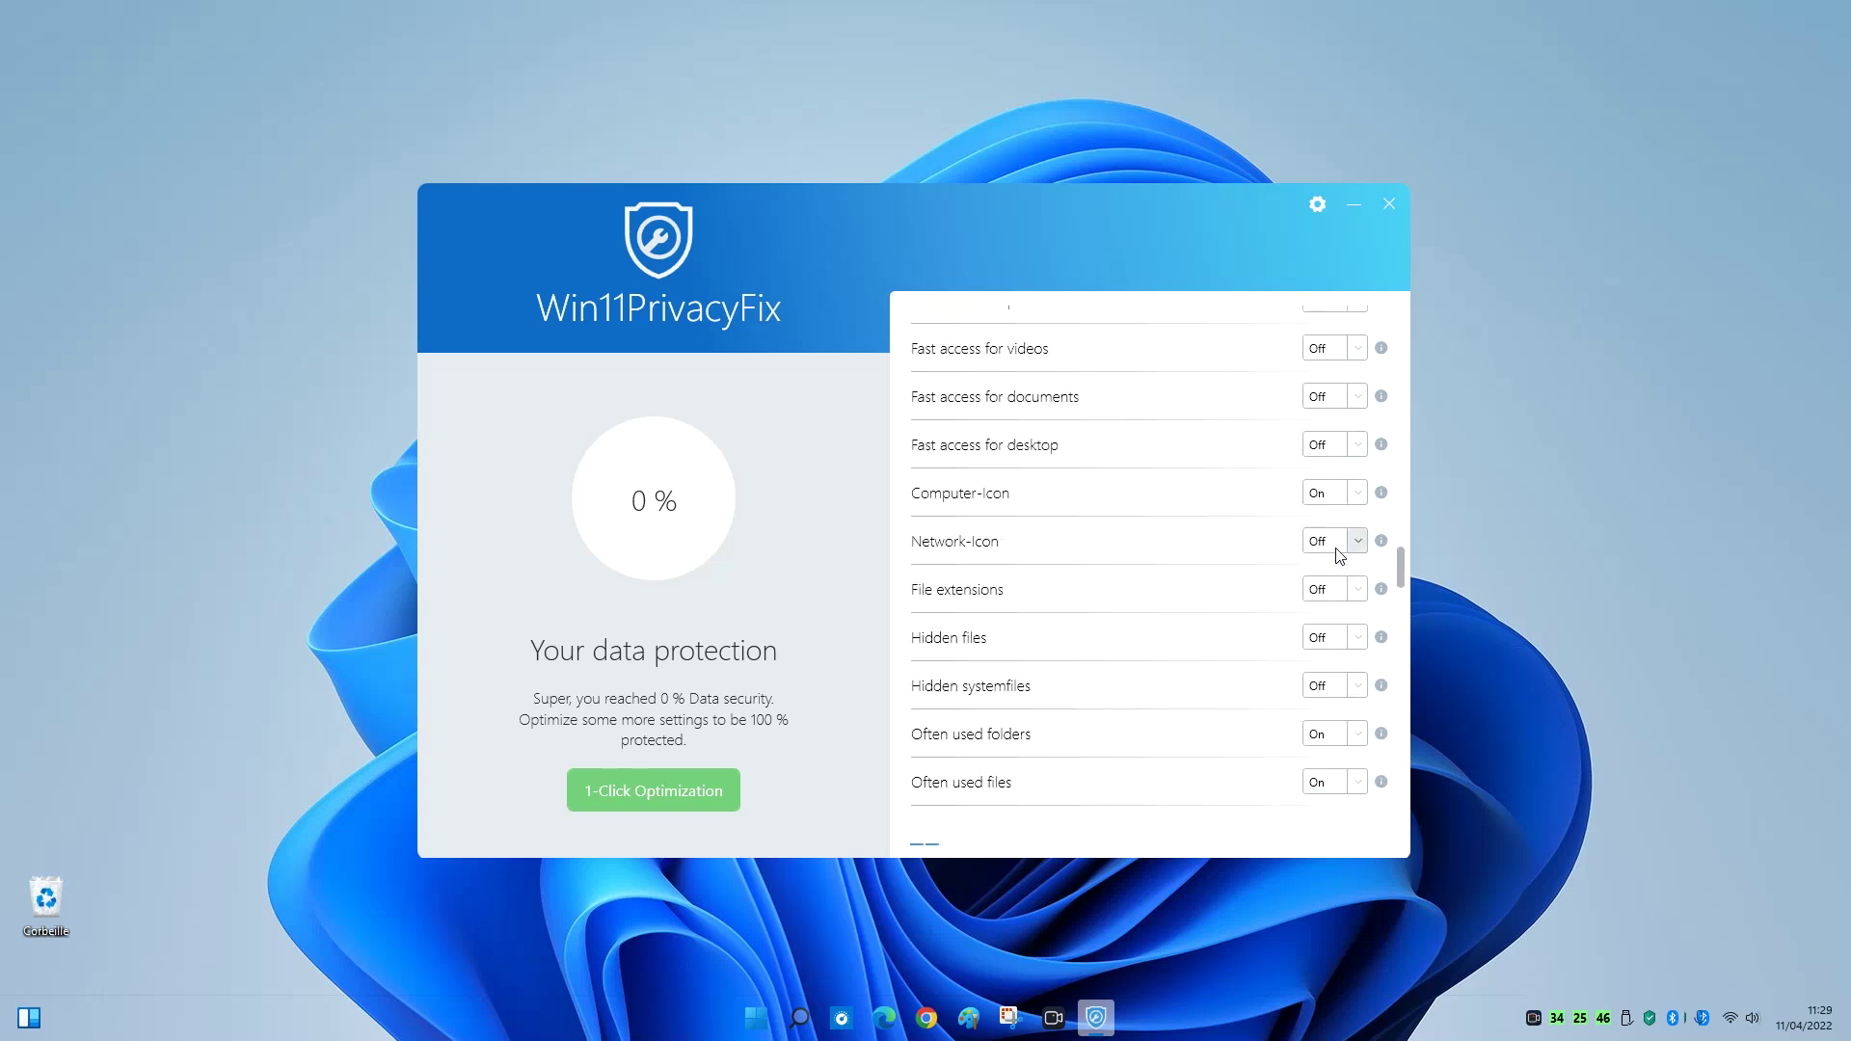
scroll(1236, 613, up, 5)
scroll(1236, 613, up, 20)
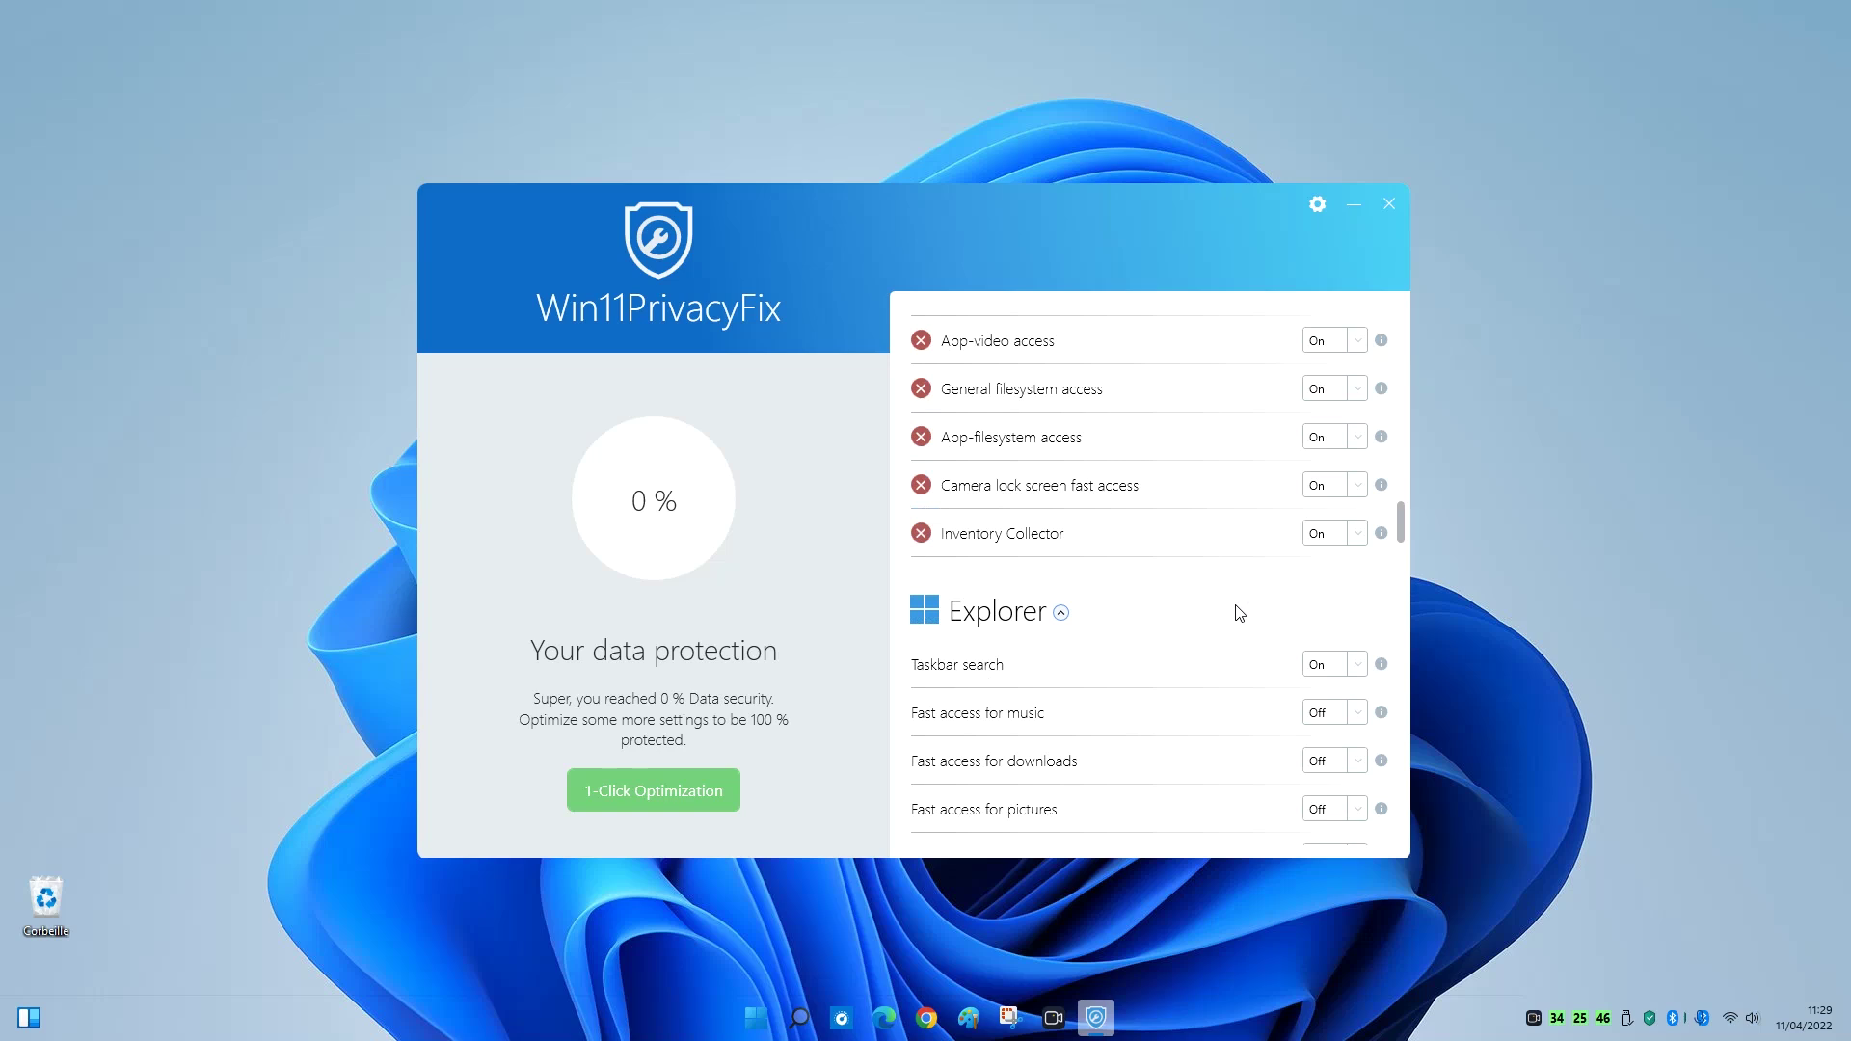
scroll(1247, 617, up, 9)
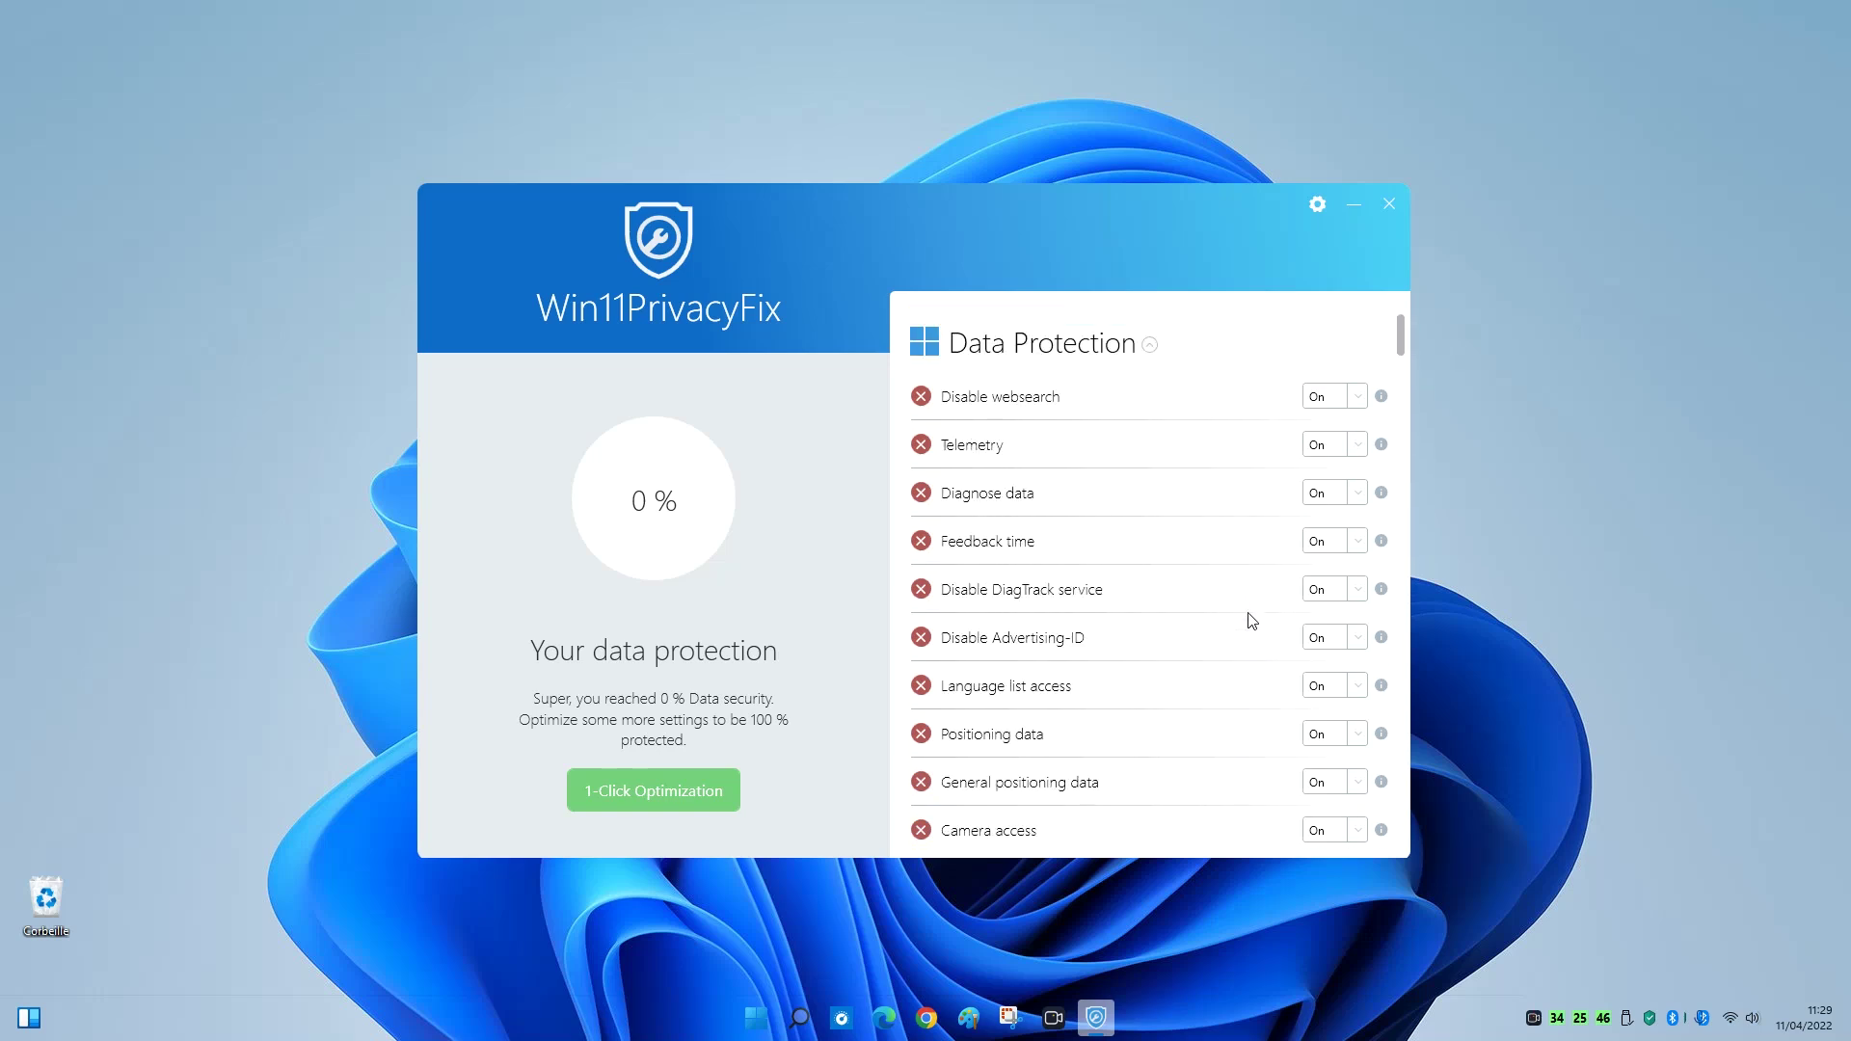
Apply the Recommended one-click optimization and review the settings from Data Protection down to Tweak
click(1359, 398)
click(1330, 396)
click(659, 793)
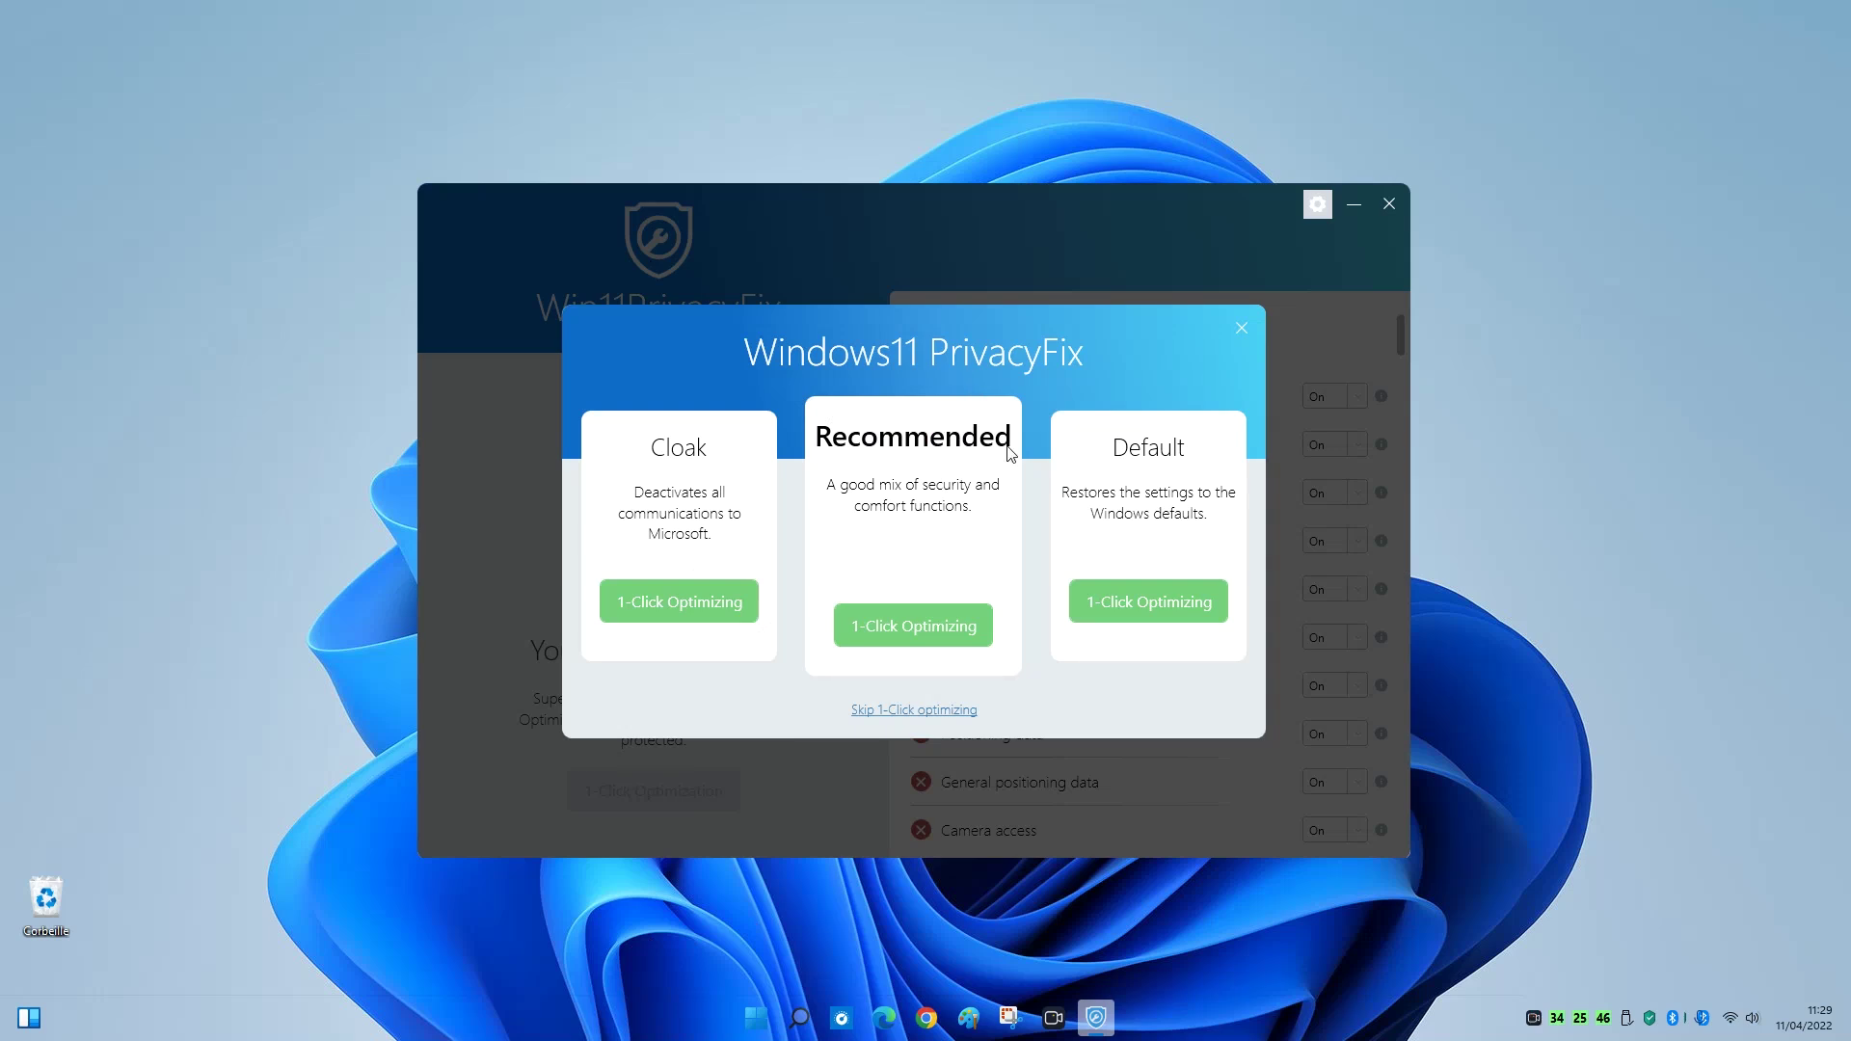
click(886, 633)
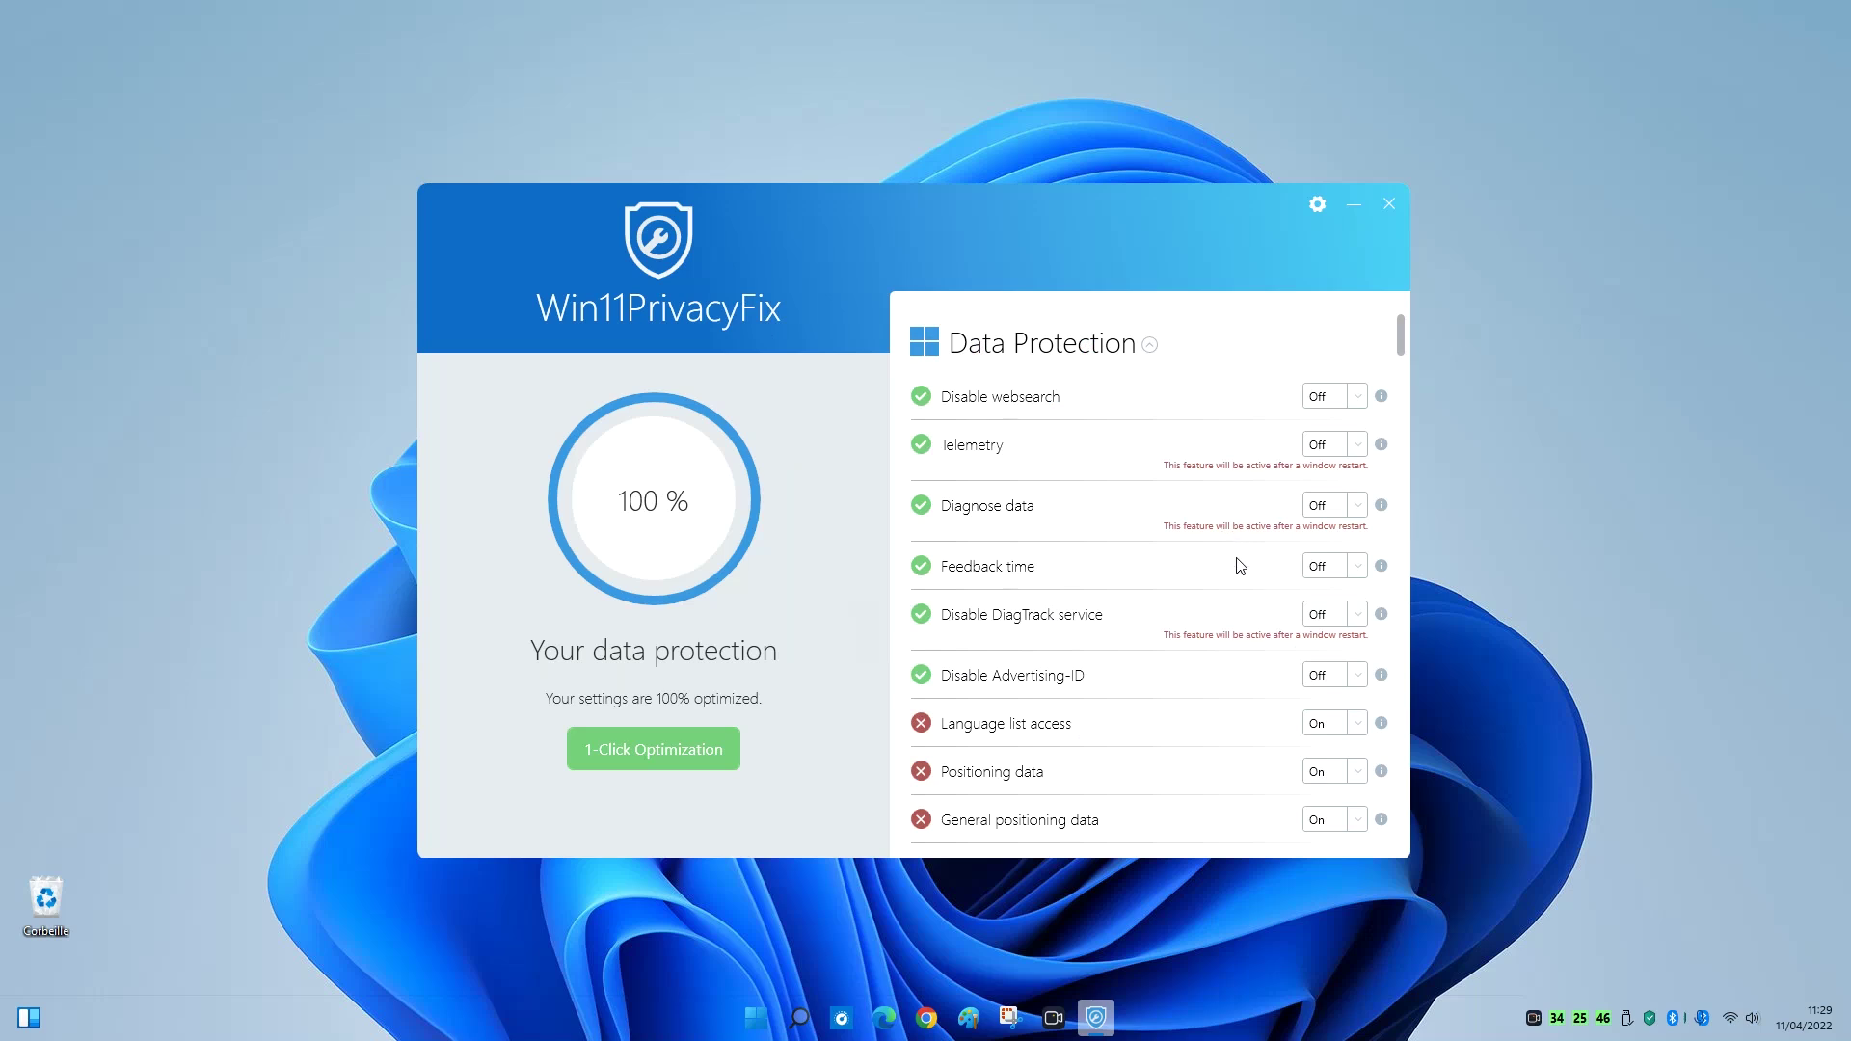
scroll(1239, 633, down, 3)
scroll(1239, 633, down, 20)
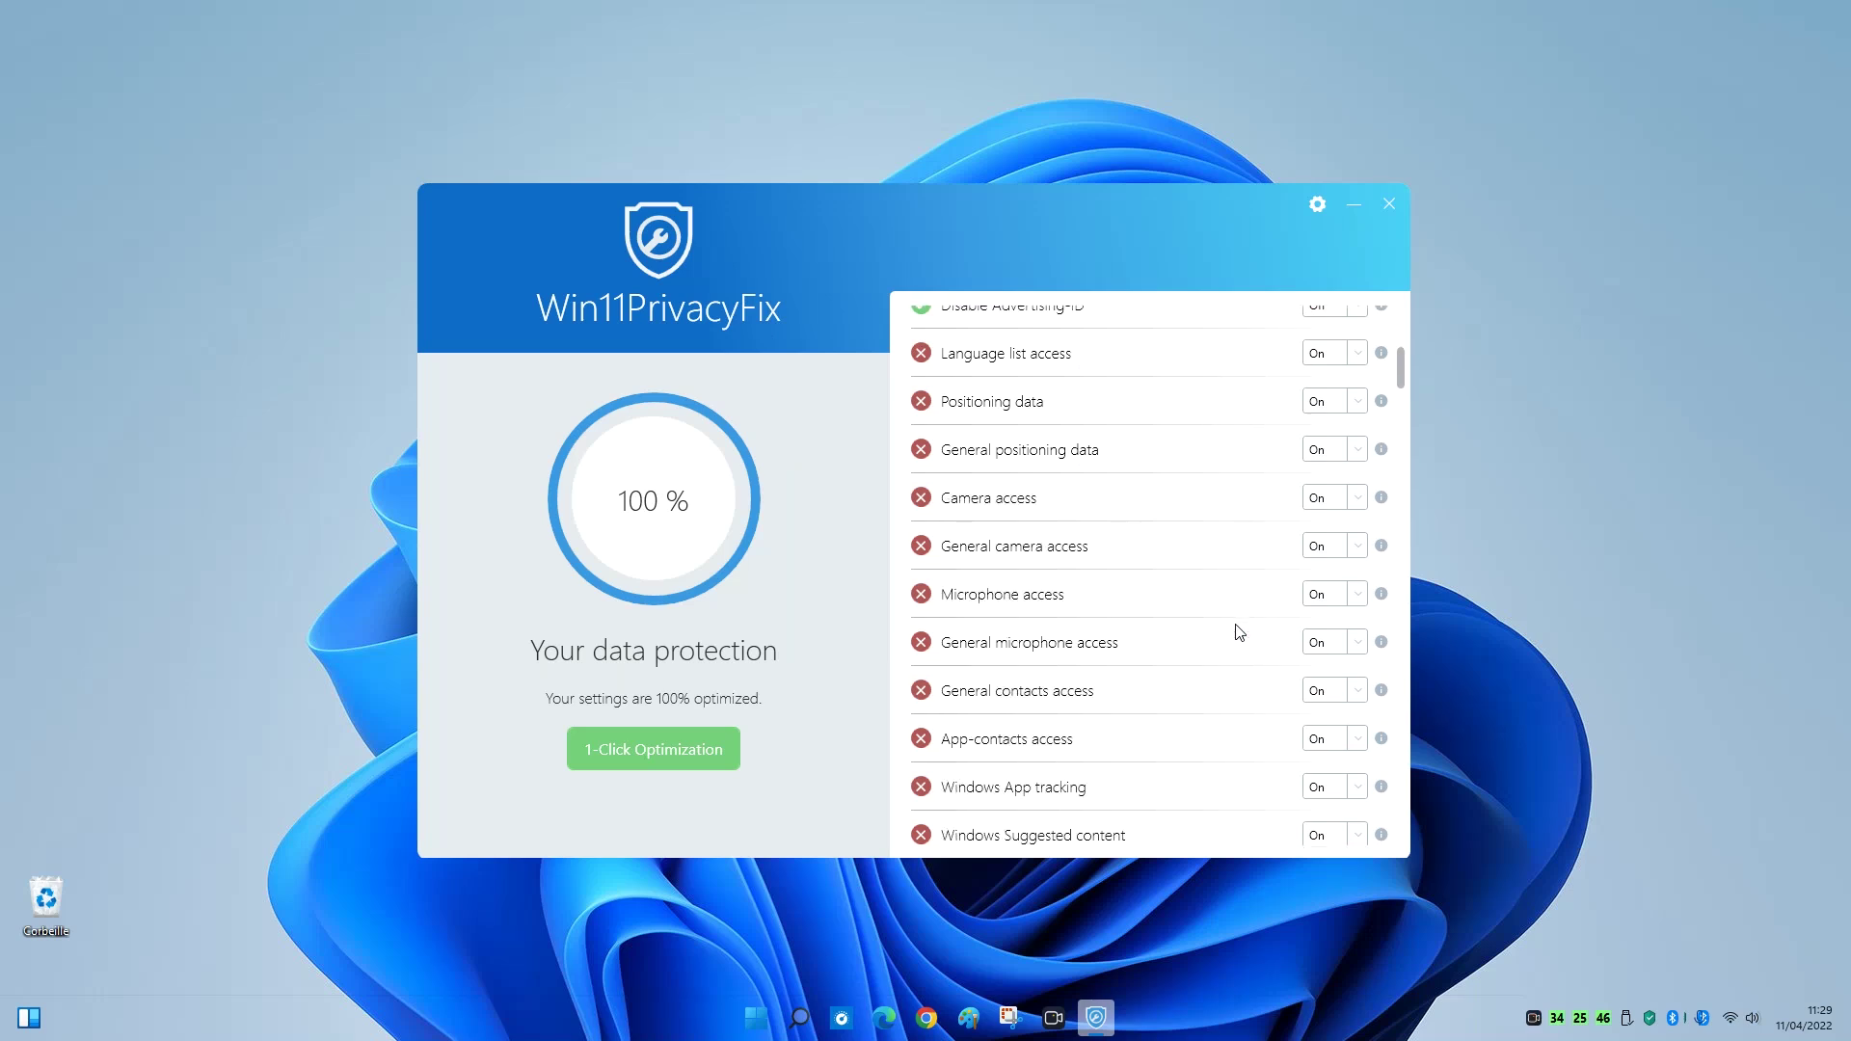
scroll(1237, 631, down, 20)
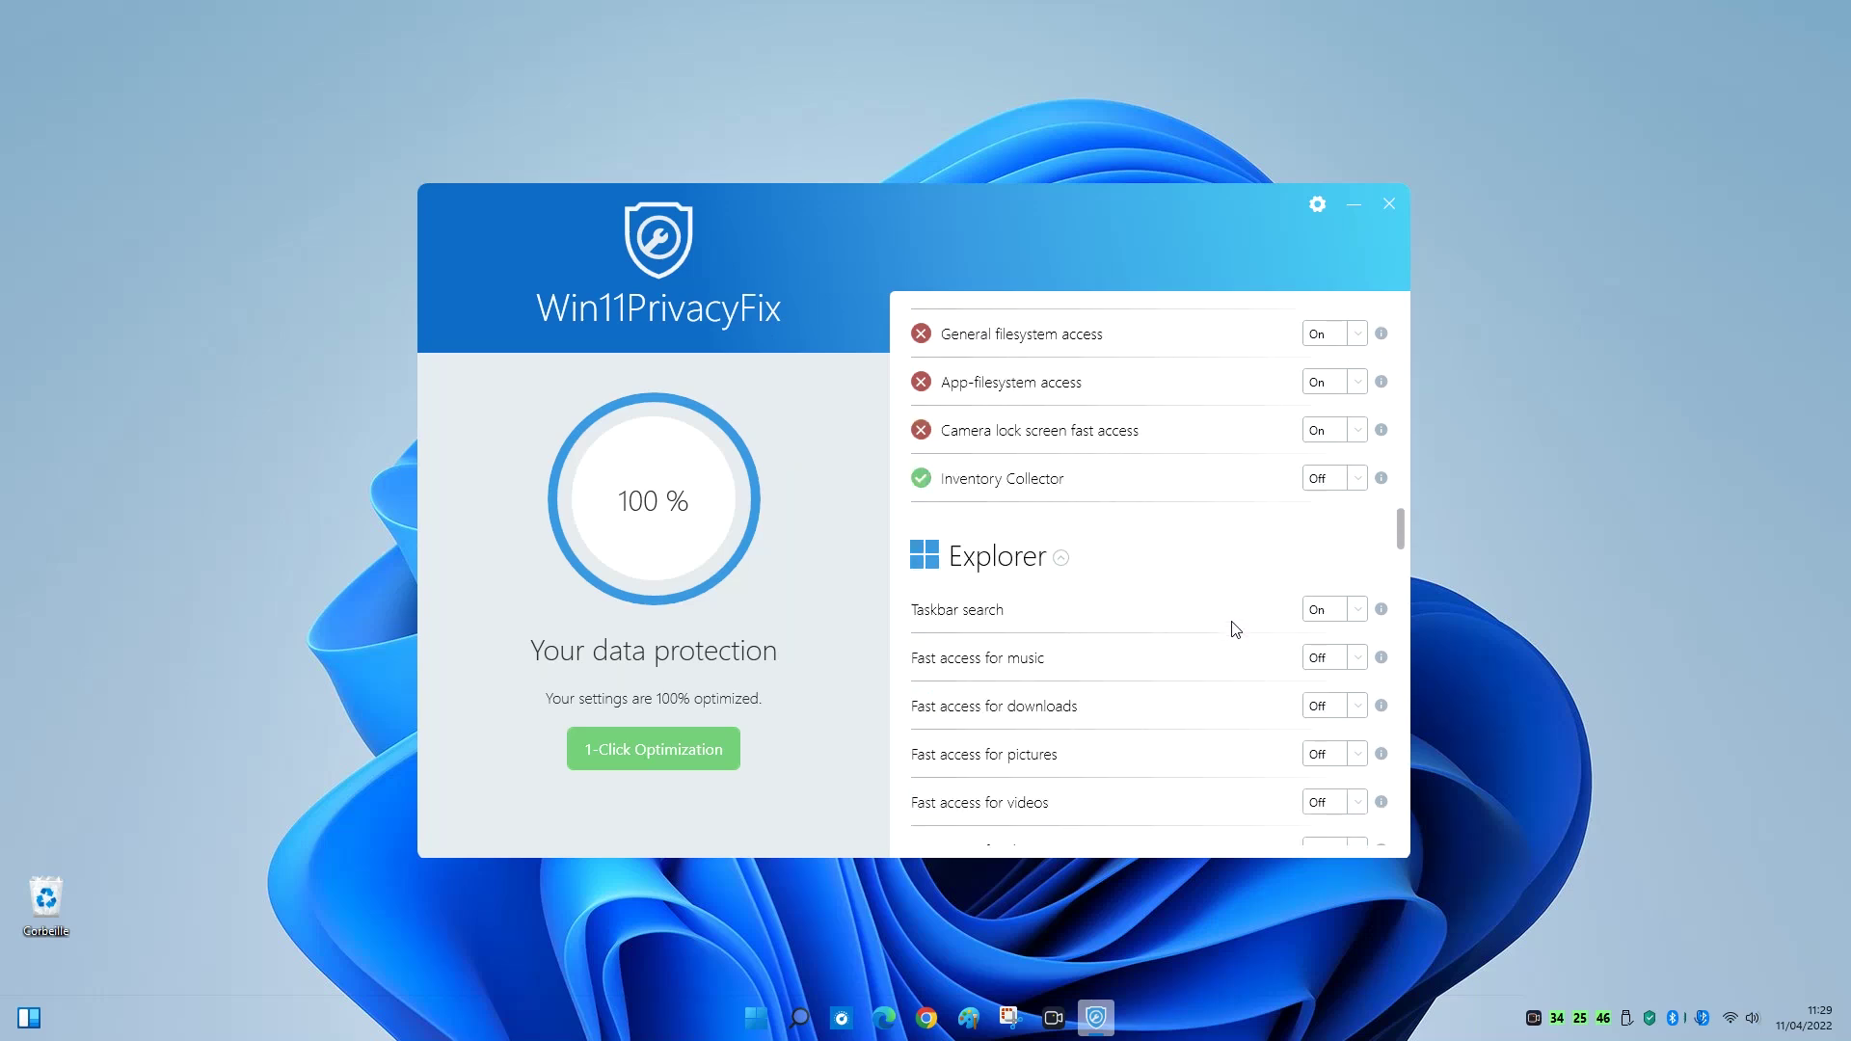
scroll(1237, 630, up, 20)
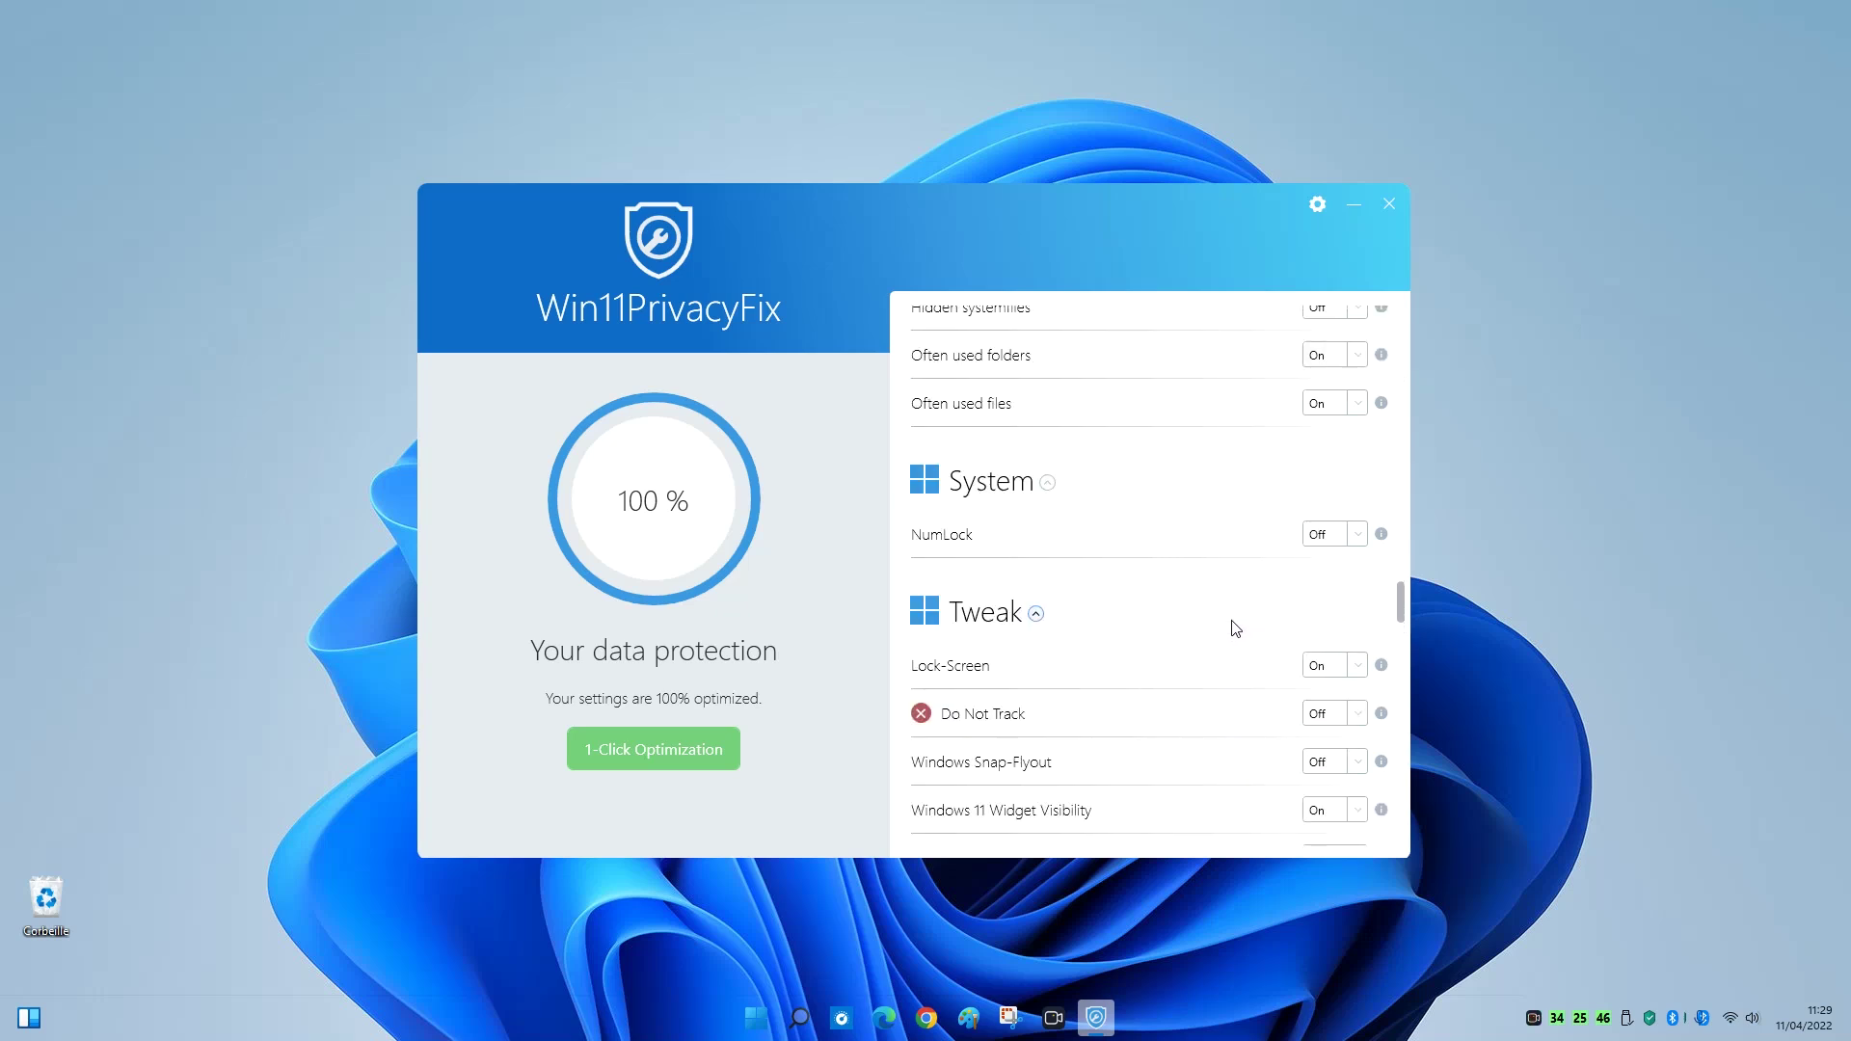
scroll(1248, 632, up, 20)
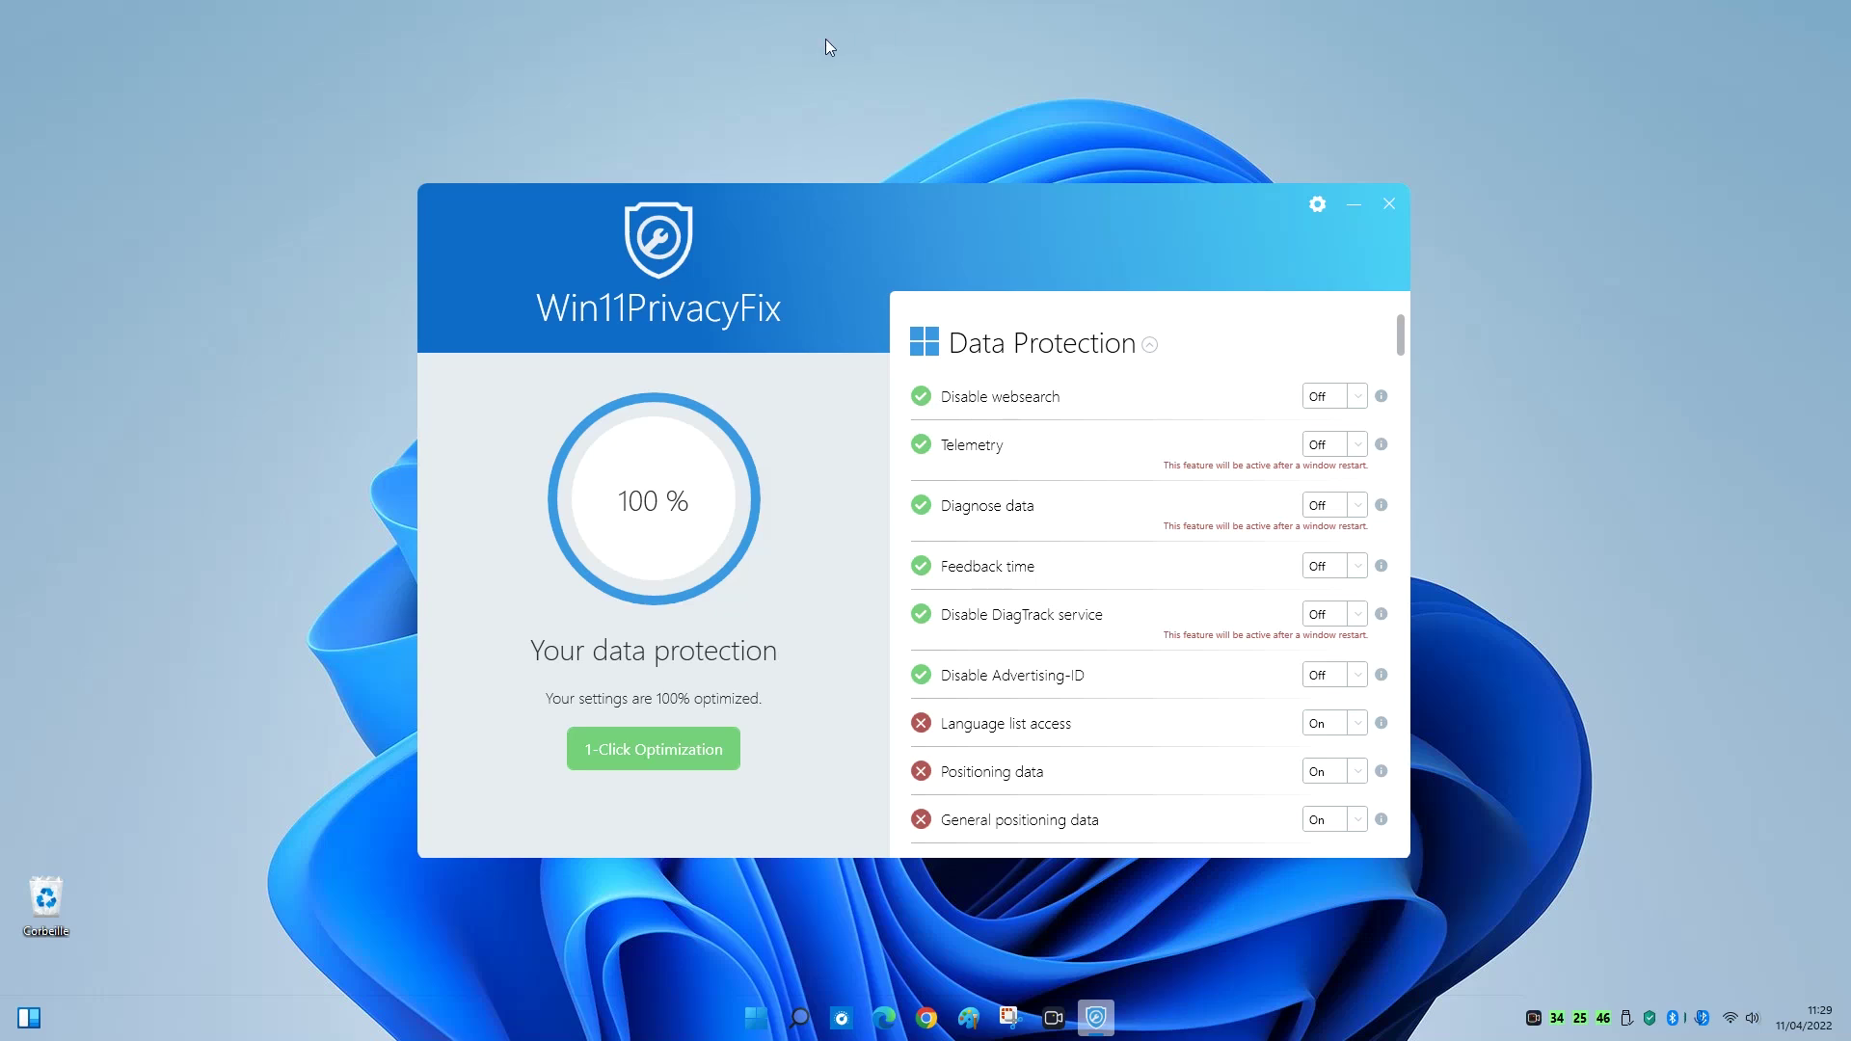
Apply the Cloak one-click optimization to deactivate all communications to Microsoft, run it a second time, and review the access settings
click(688, 757)
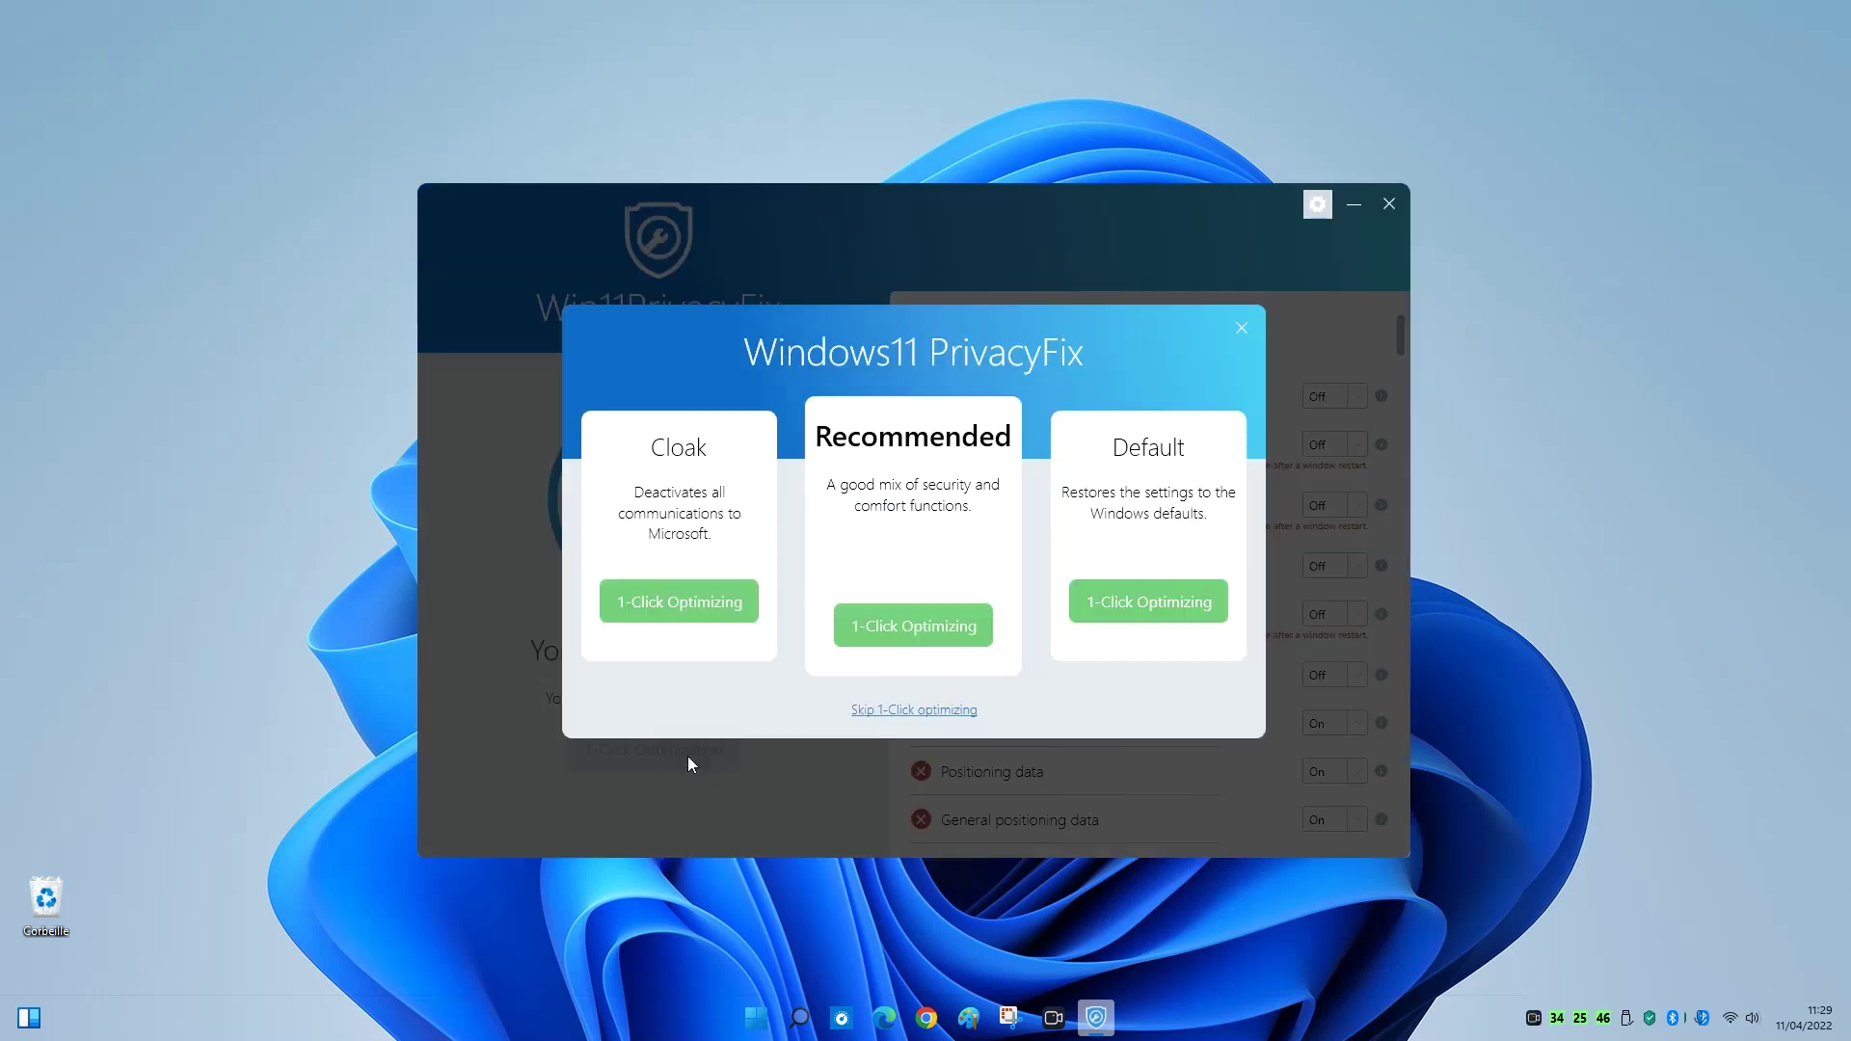
click(656, 611)
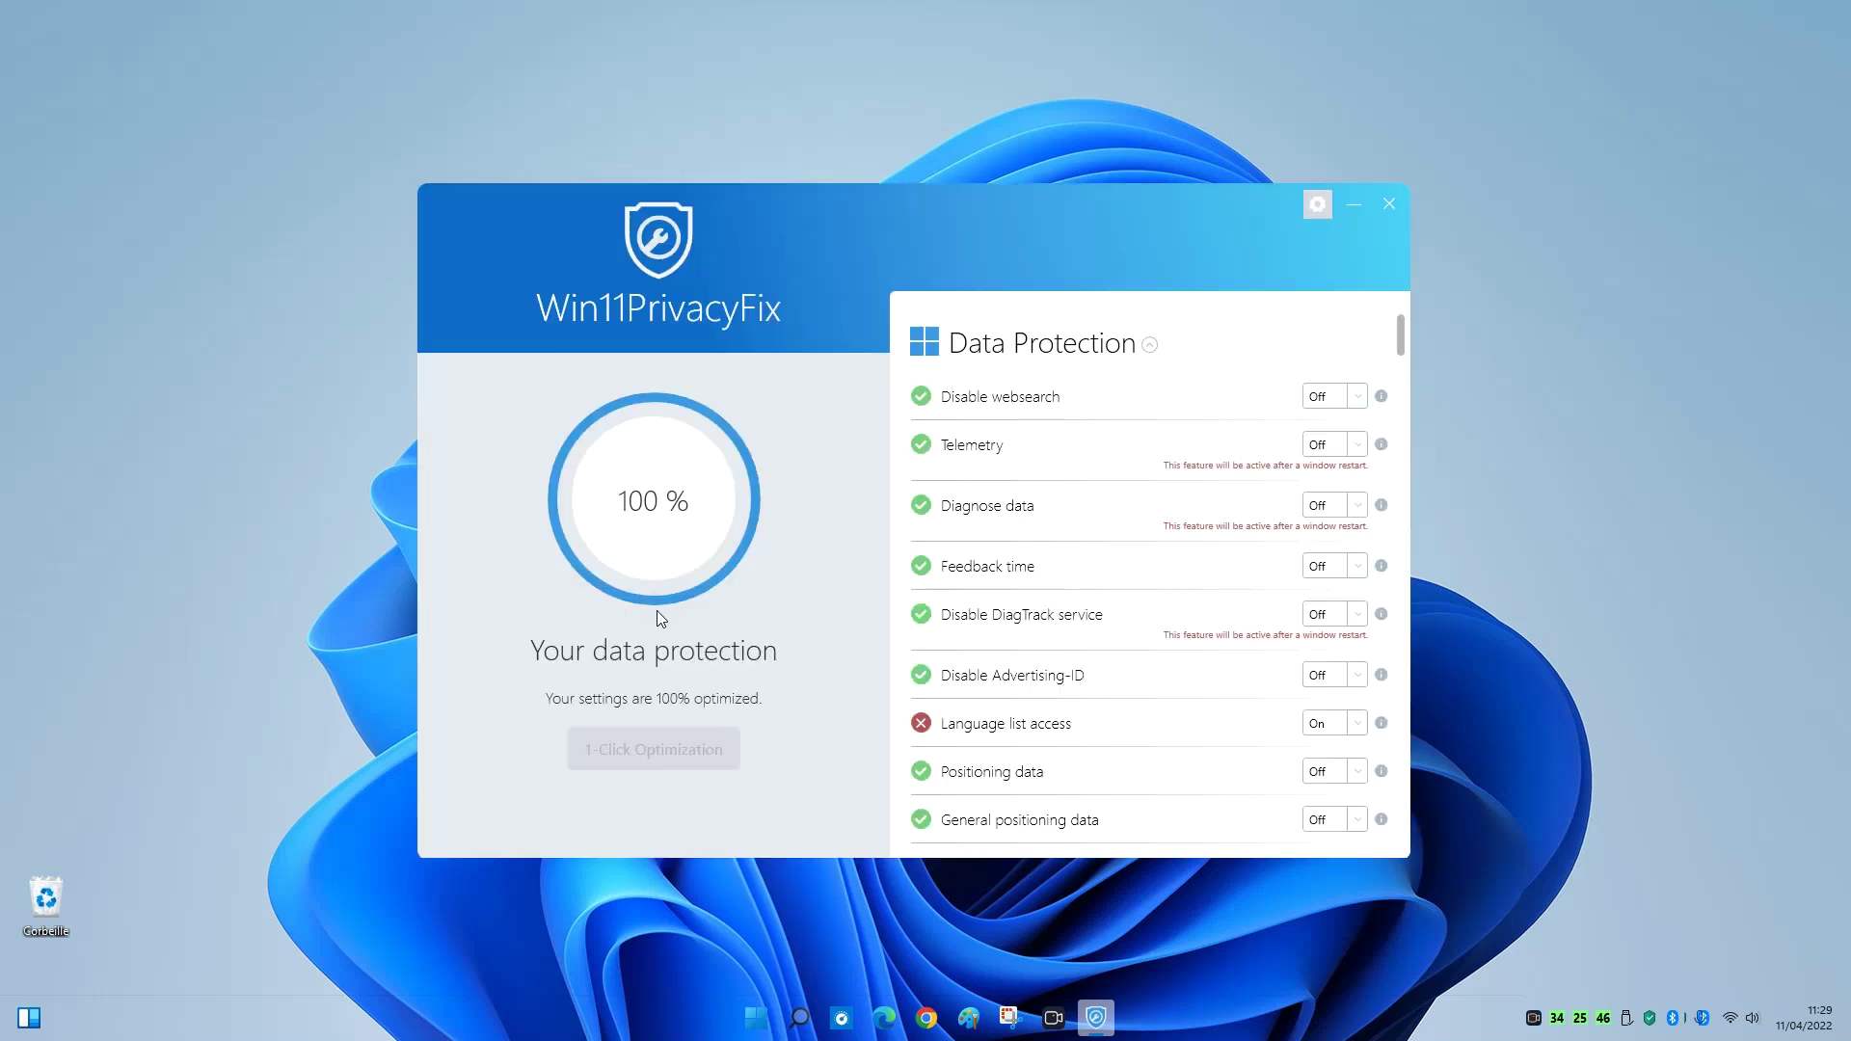
click(662, 760)
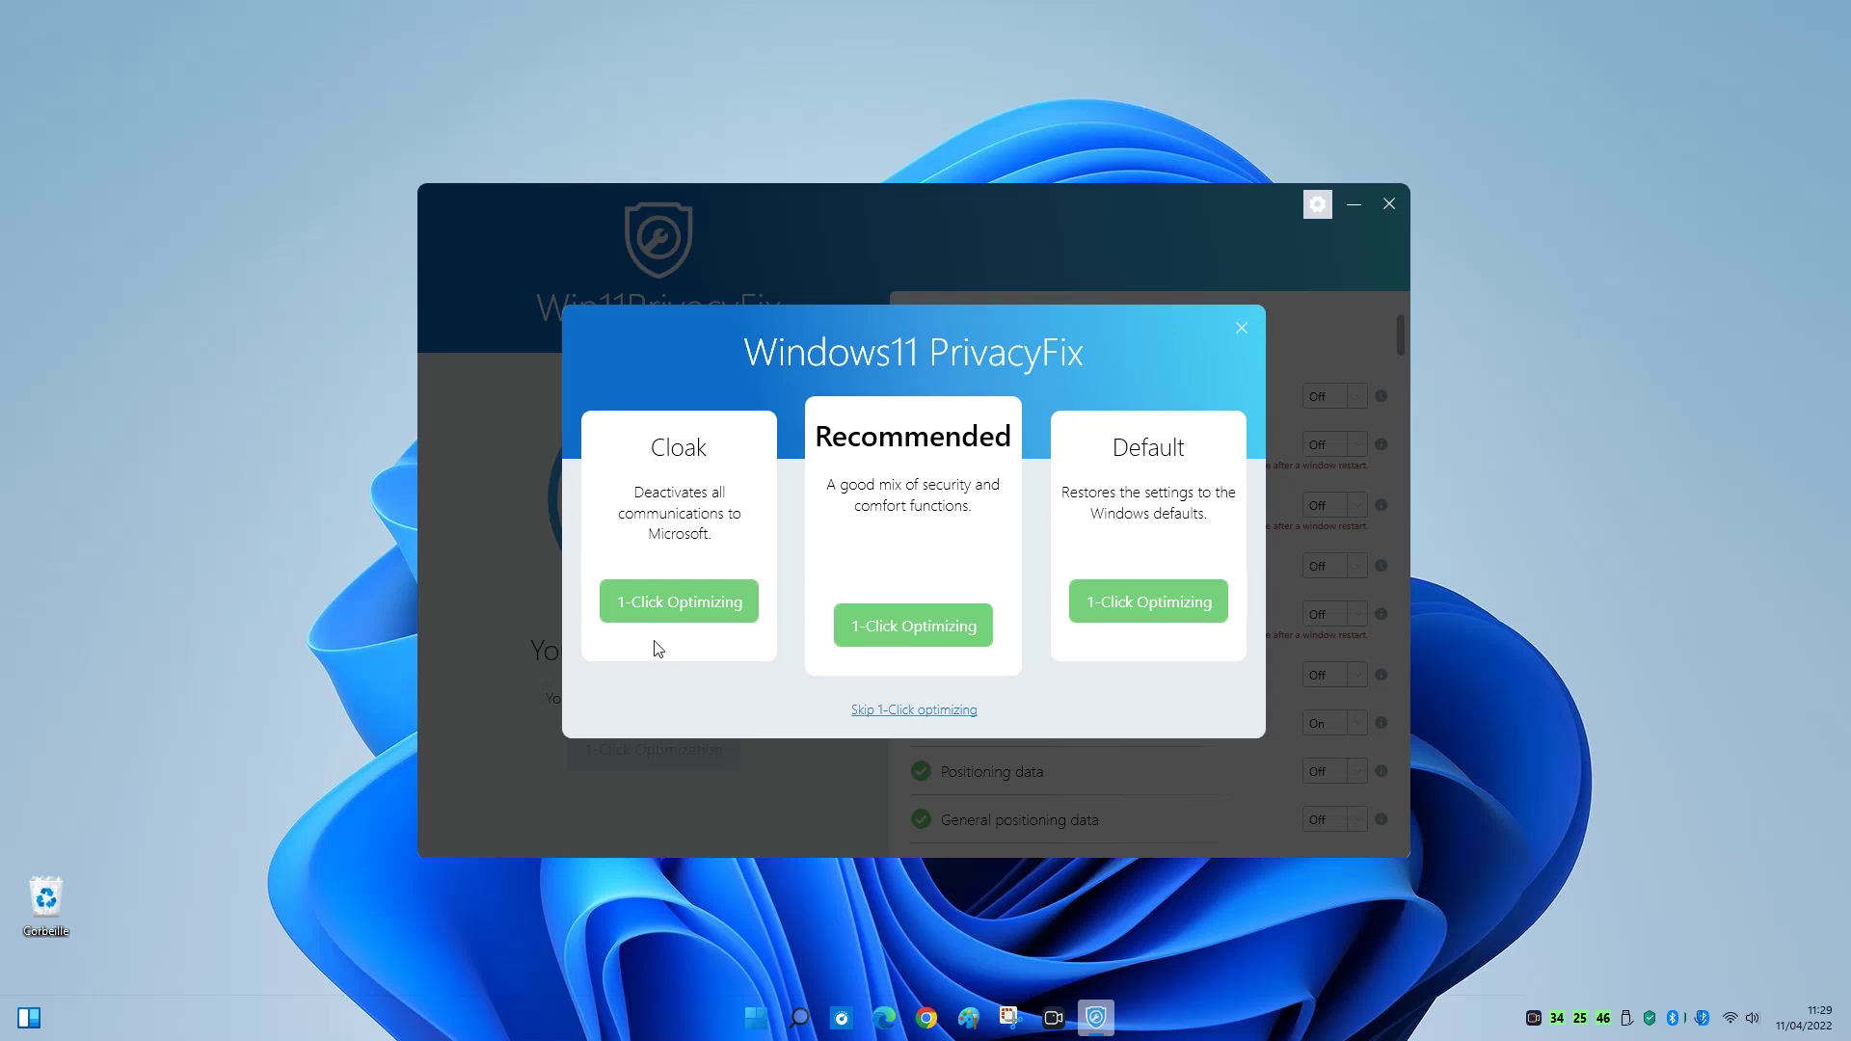
click(674, 594)
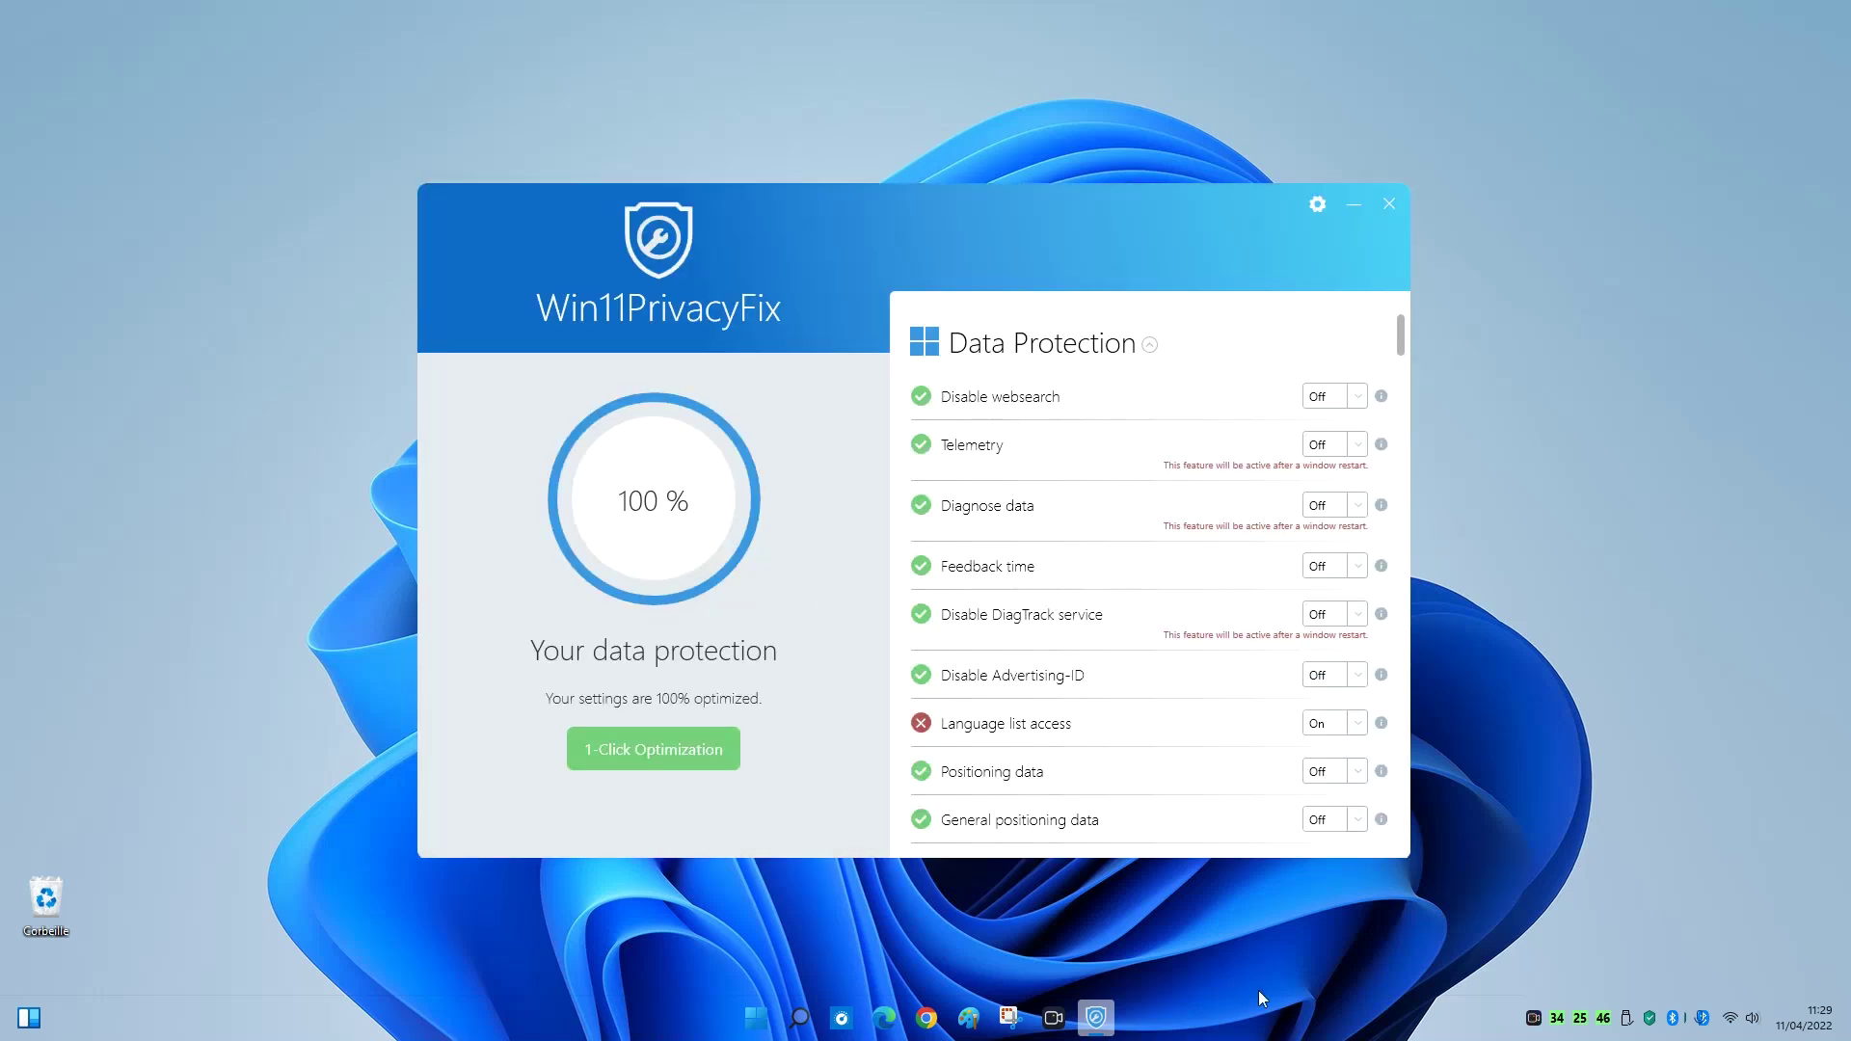
scroll(1231, 698, down, 7)
scroll(1239, 702, down, 5)
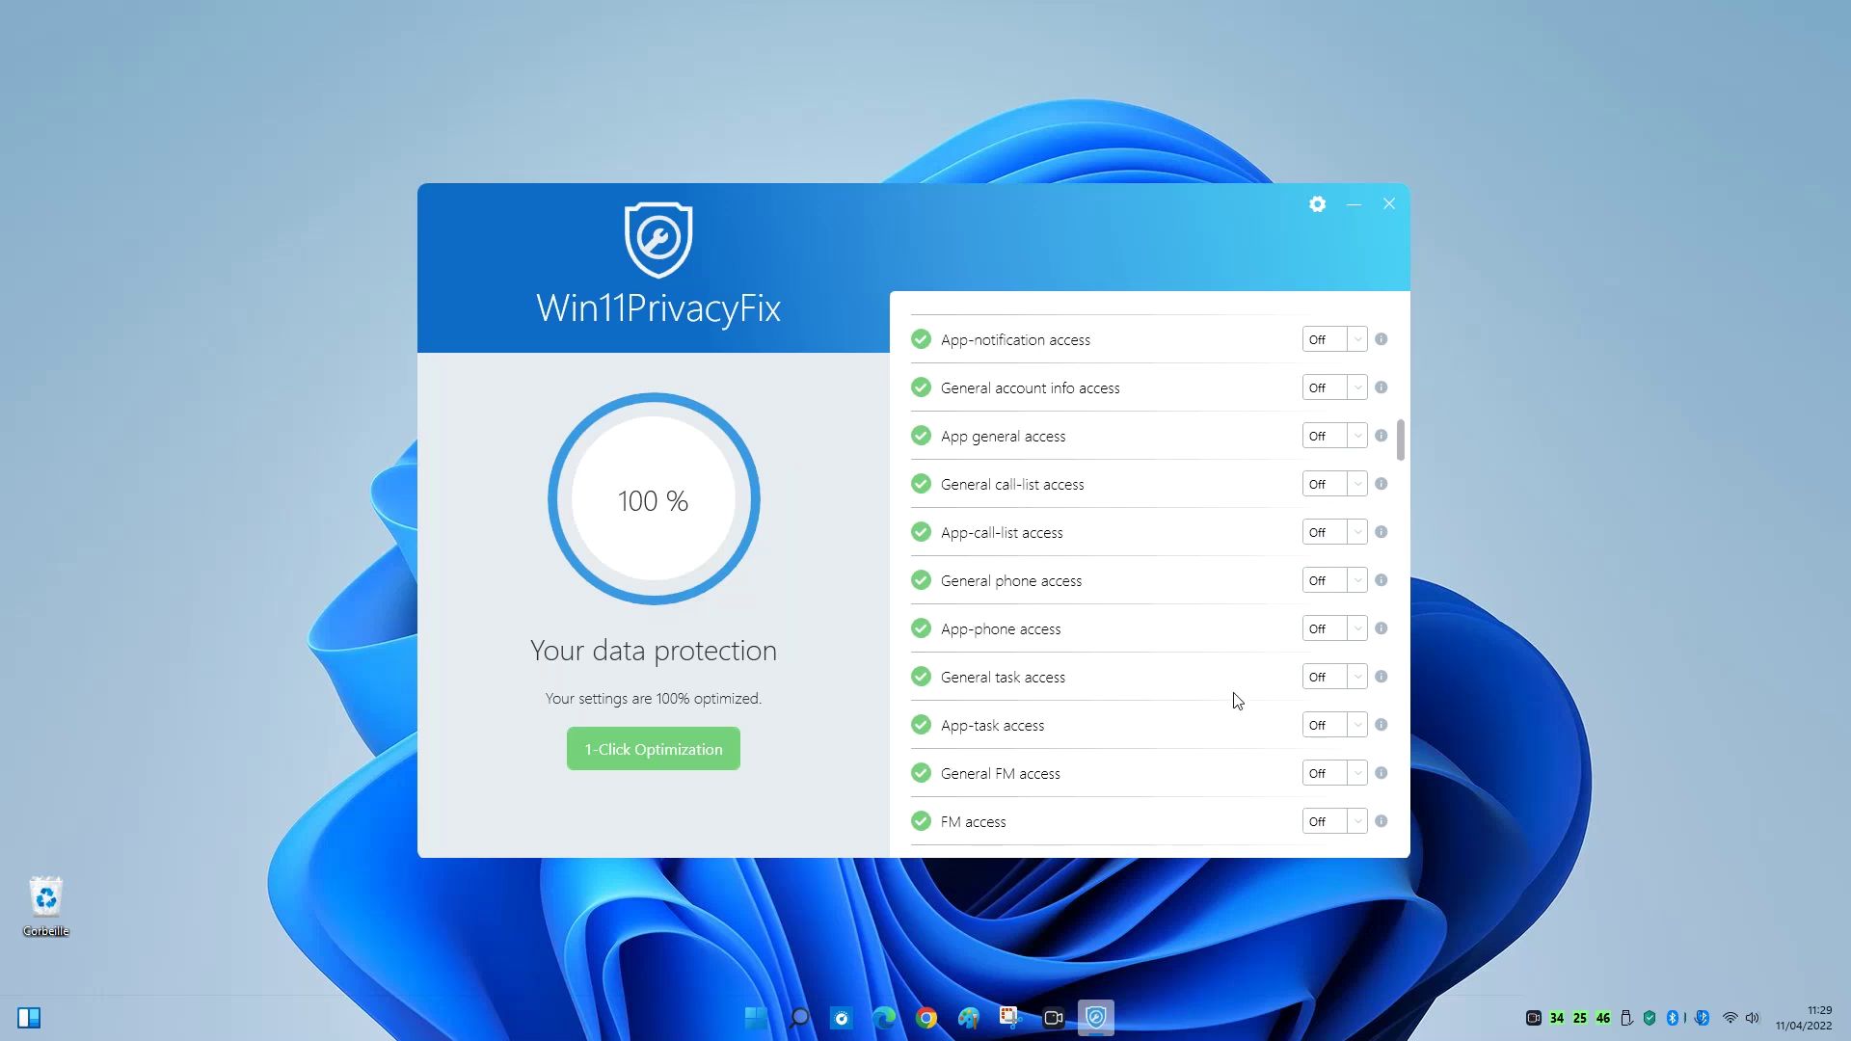
scroll(1234, 697, up, 12)
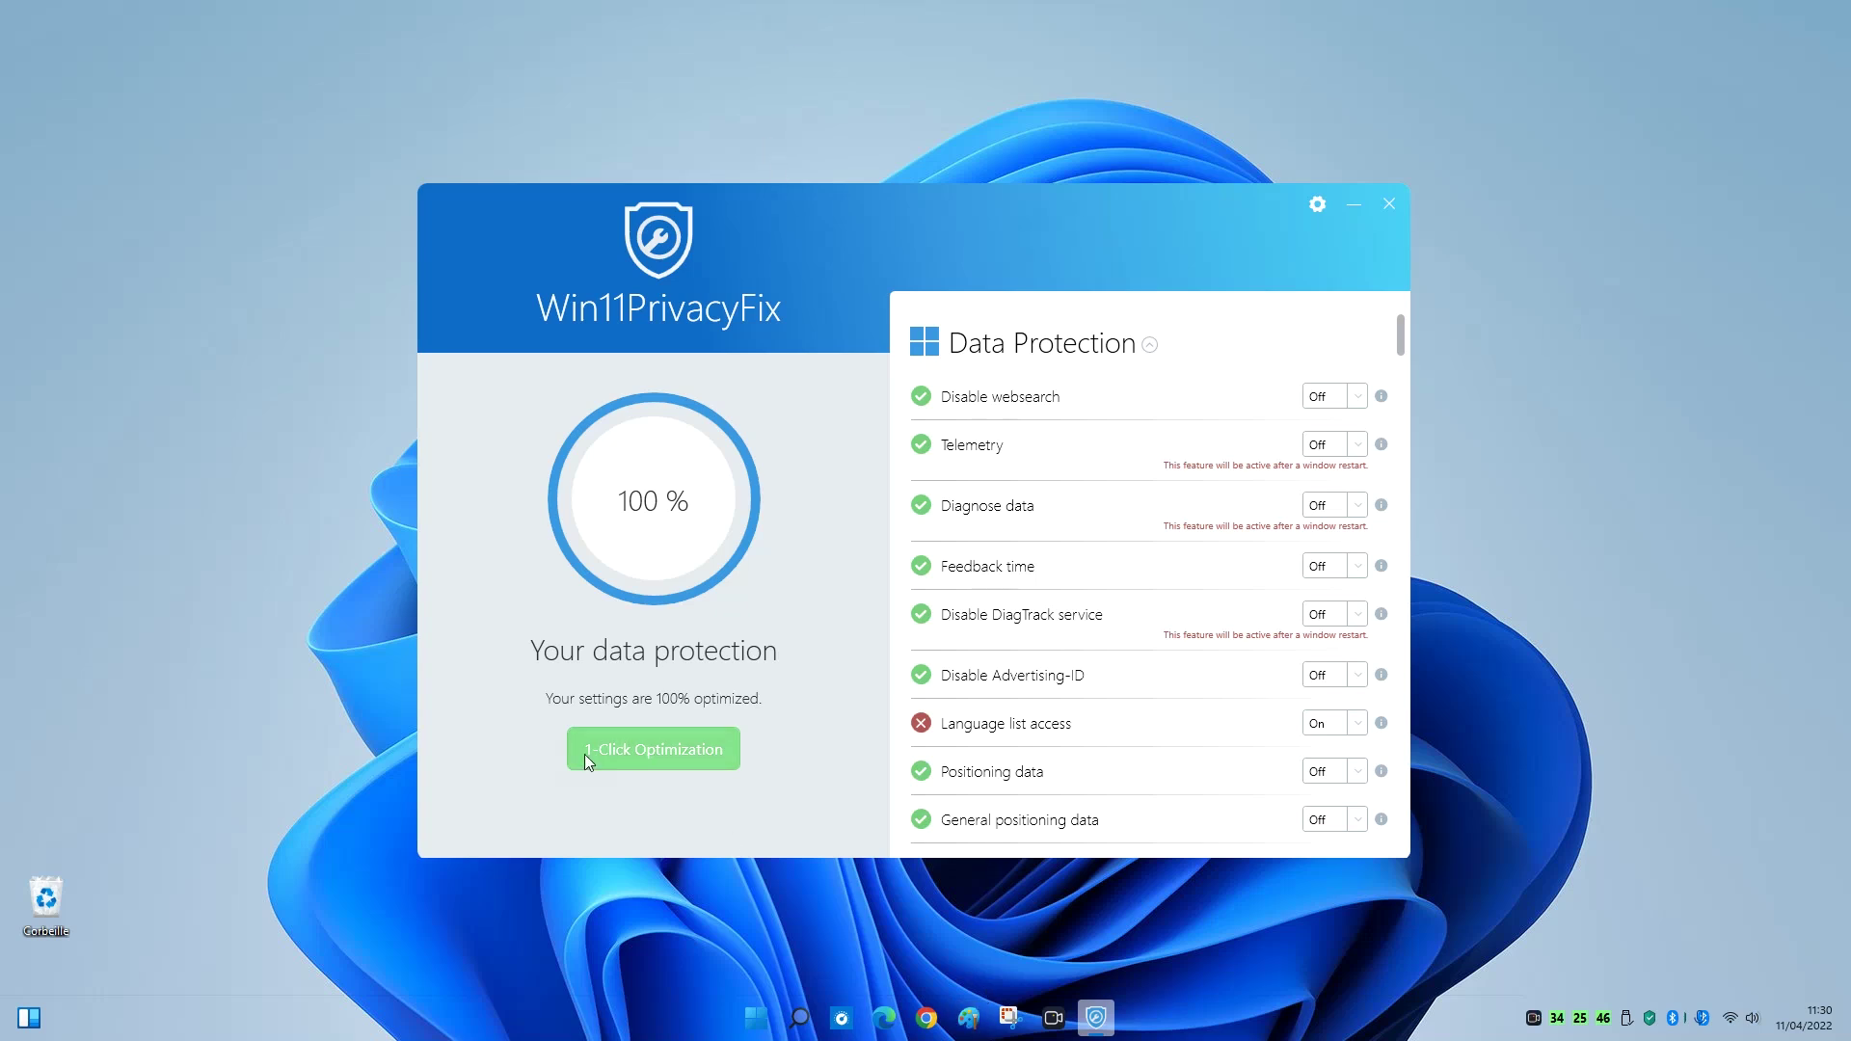
Restore the Windows default settings with the Default one-click optimization, and leave the preset selection closed
click(635, 749)
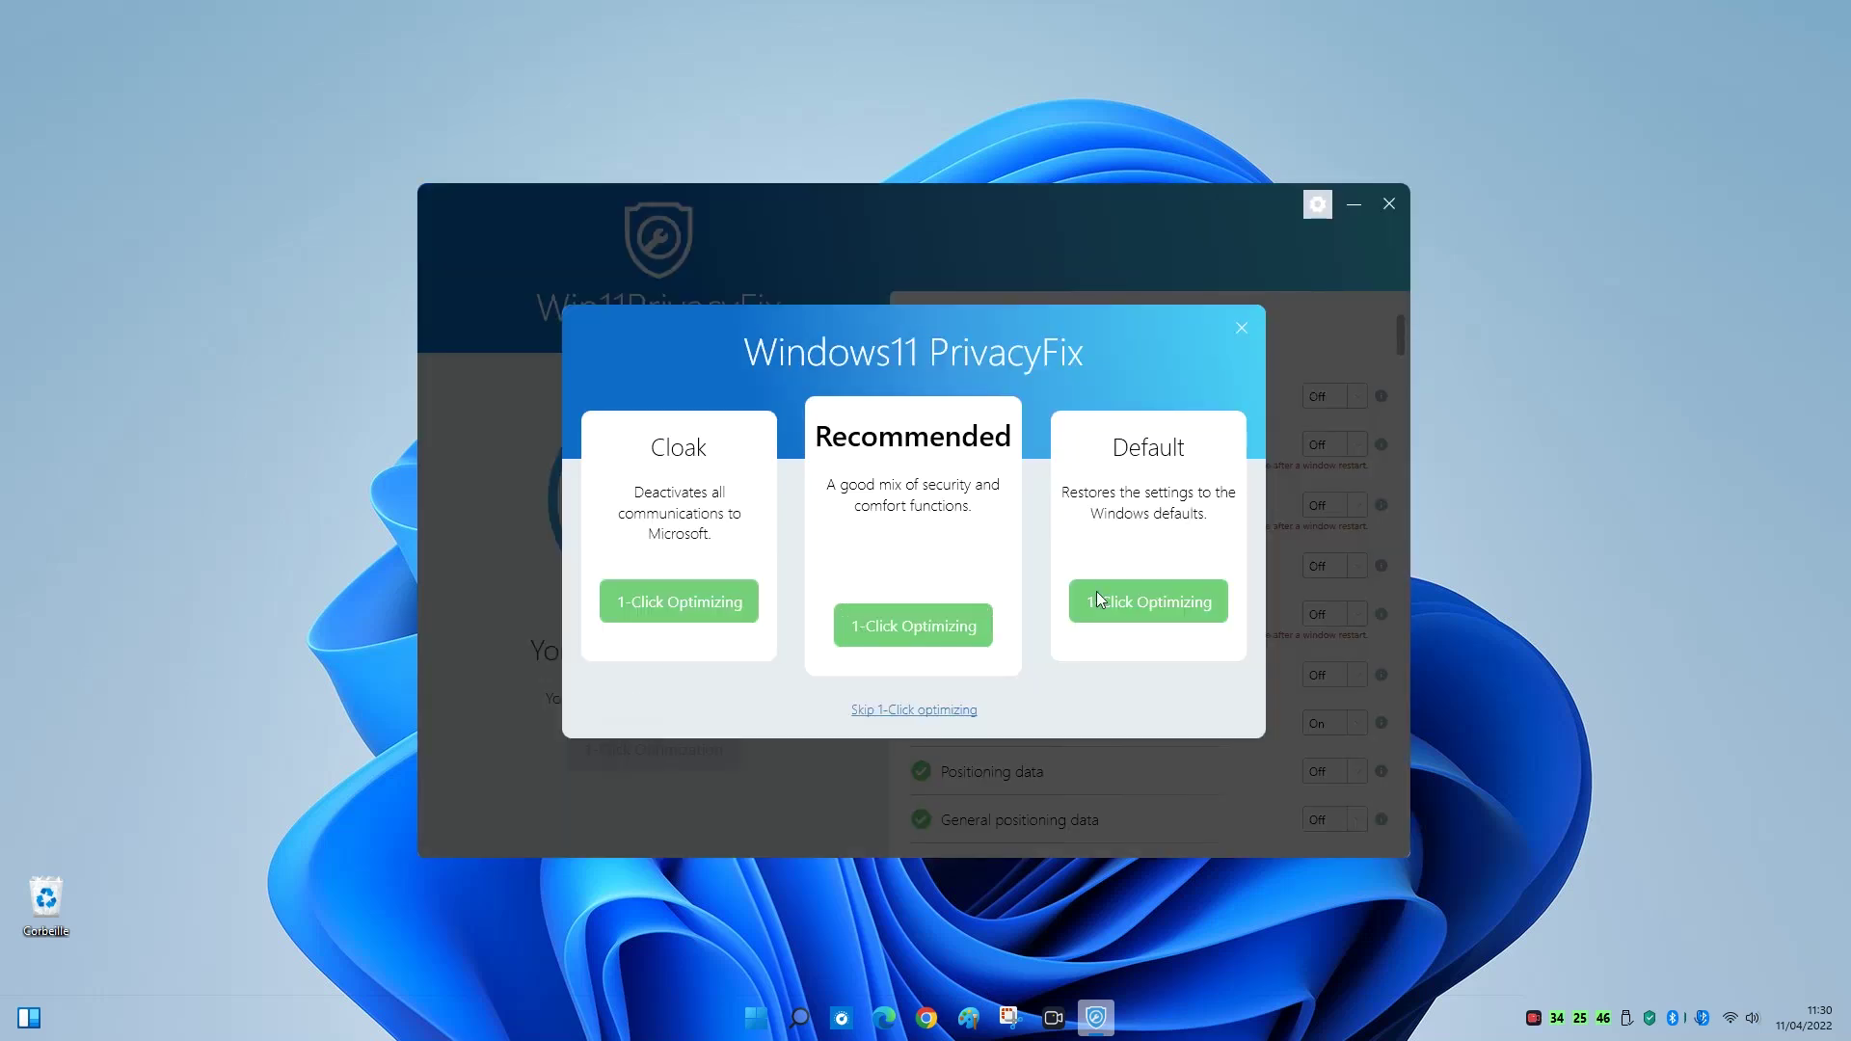
click(1177, 617)
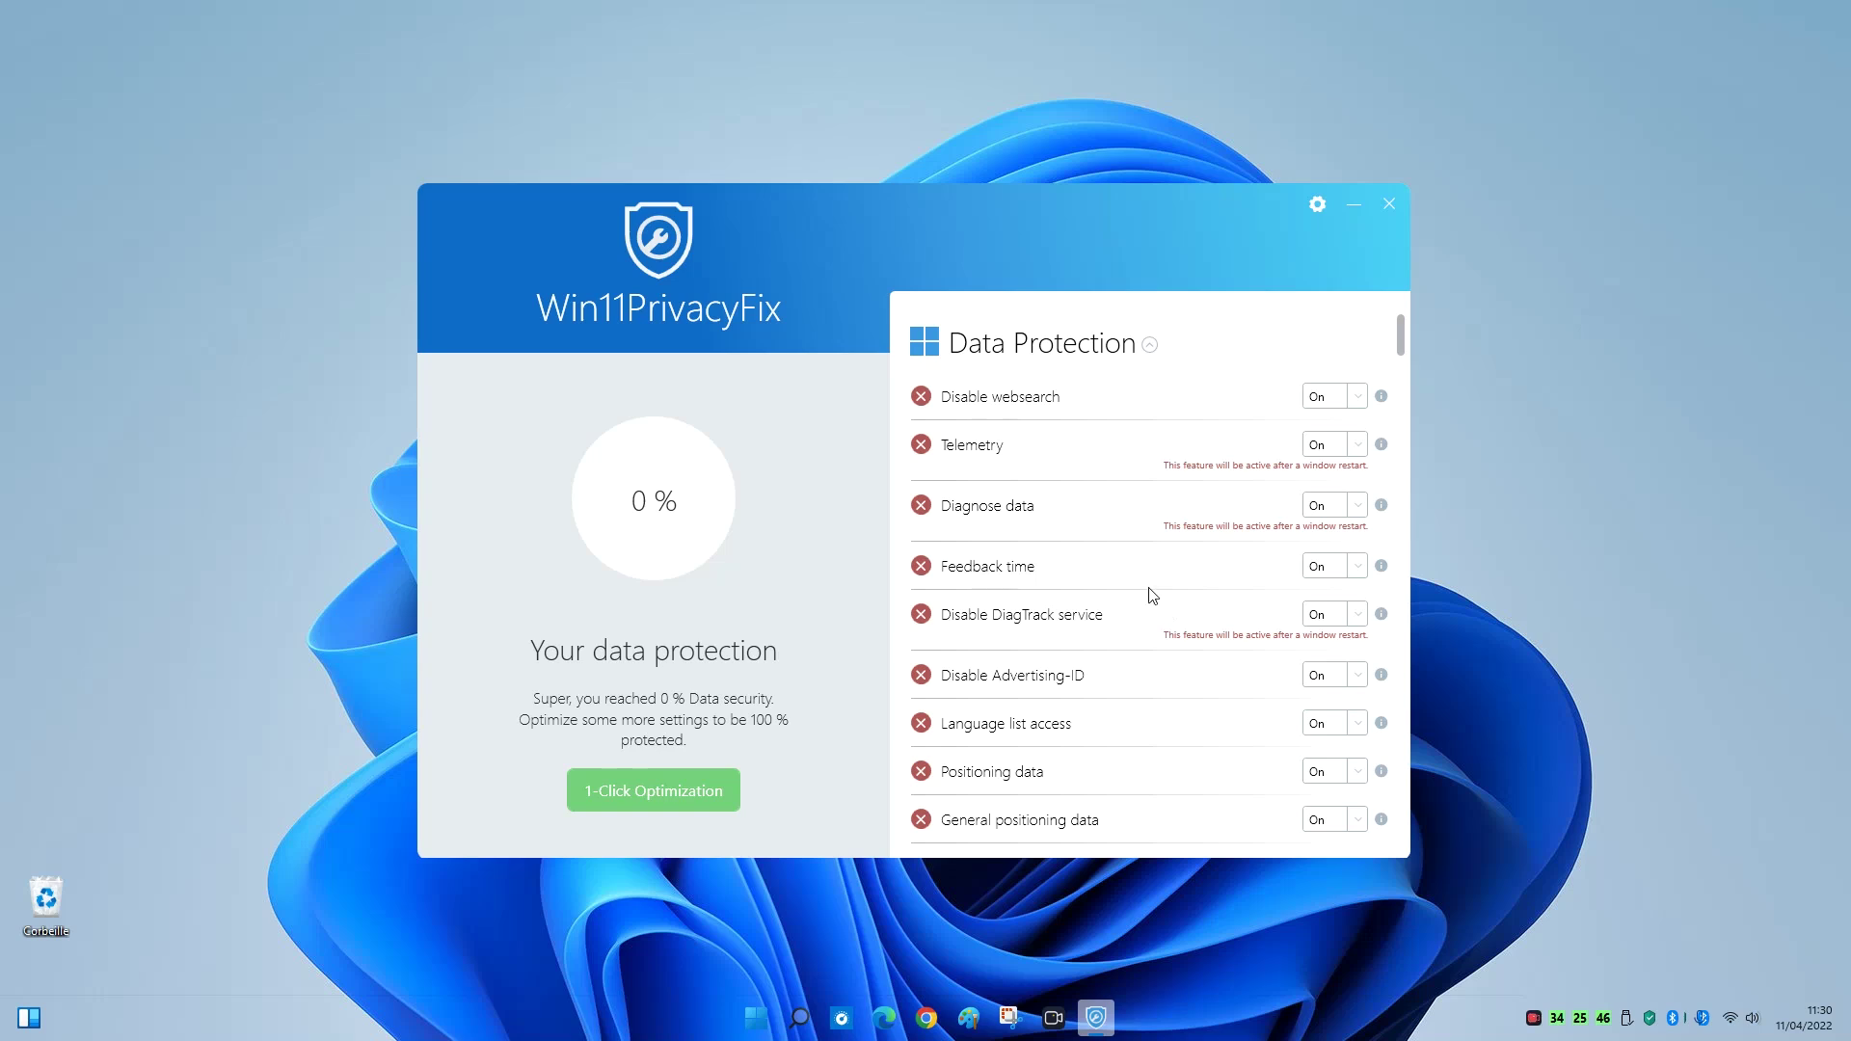
click(698, 805)
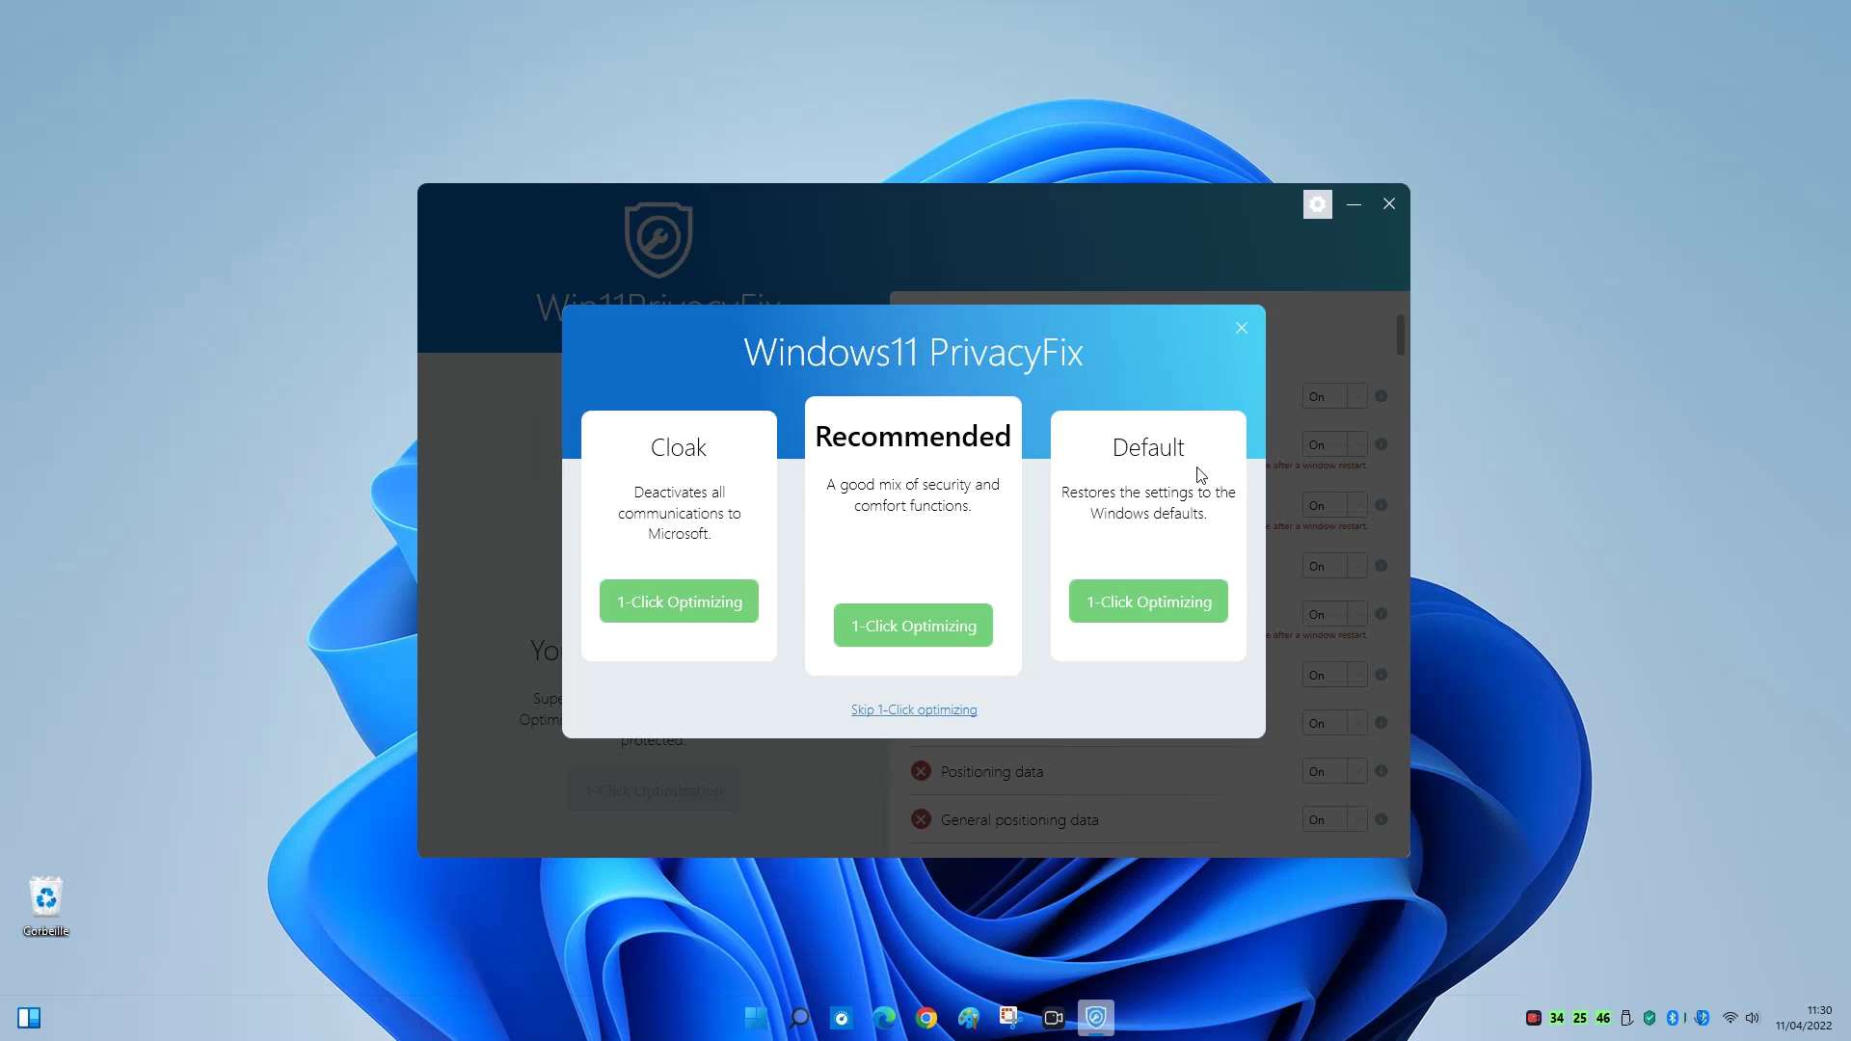
click(1242, 328)
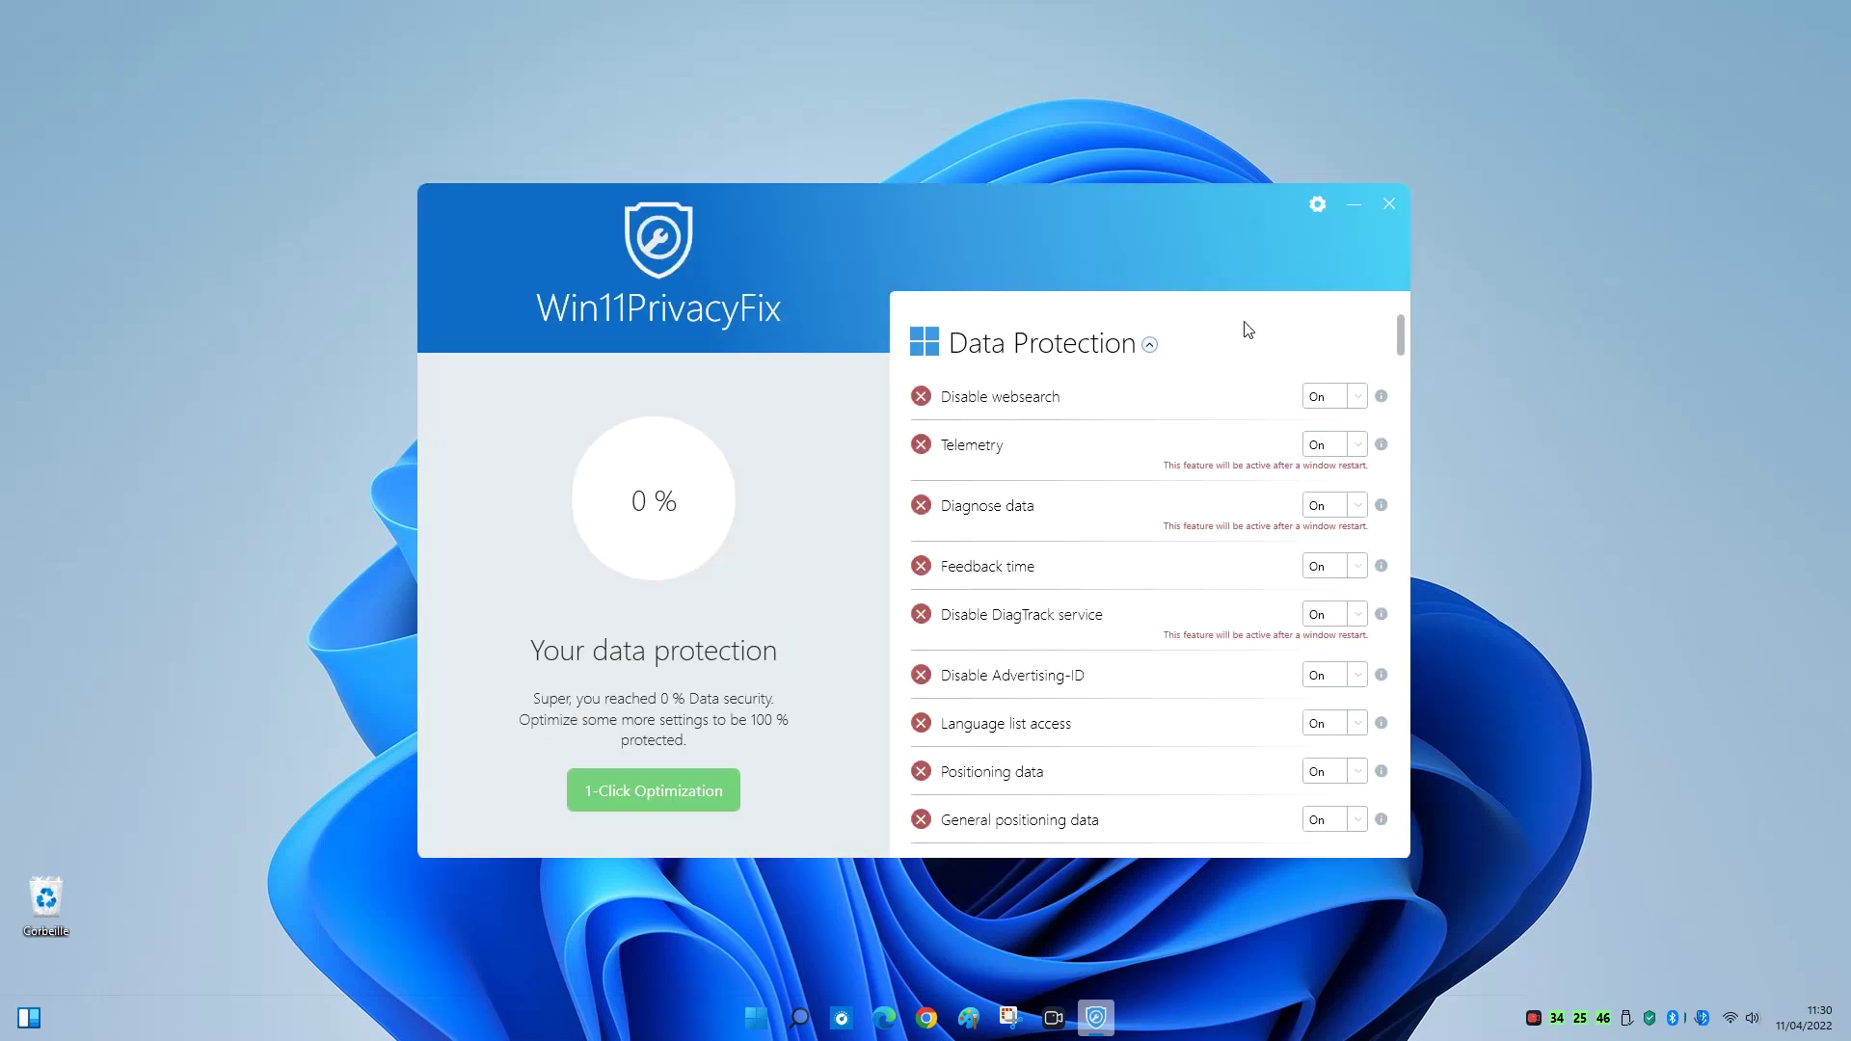
Close Win11PrivacyFix, declining to leave a tip
click(1386, 206)
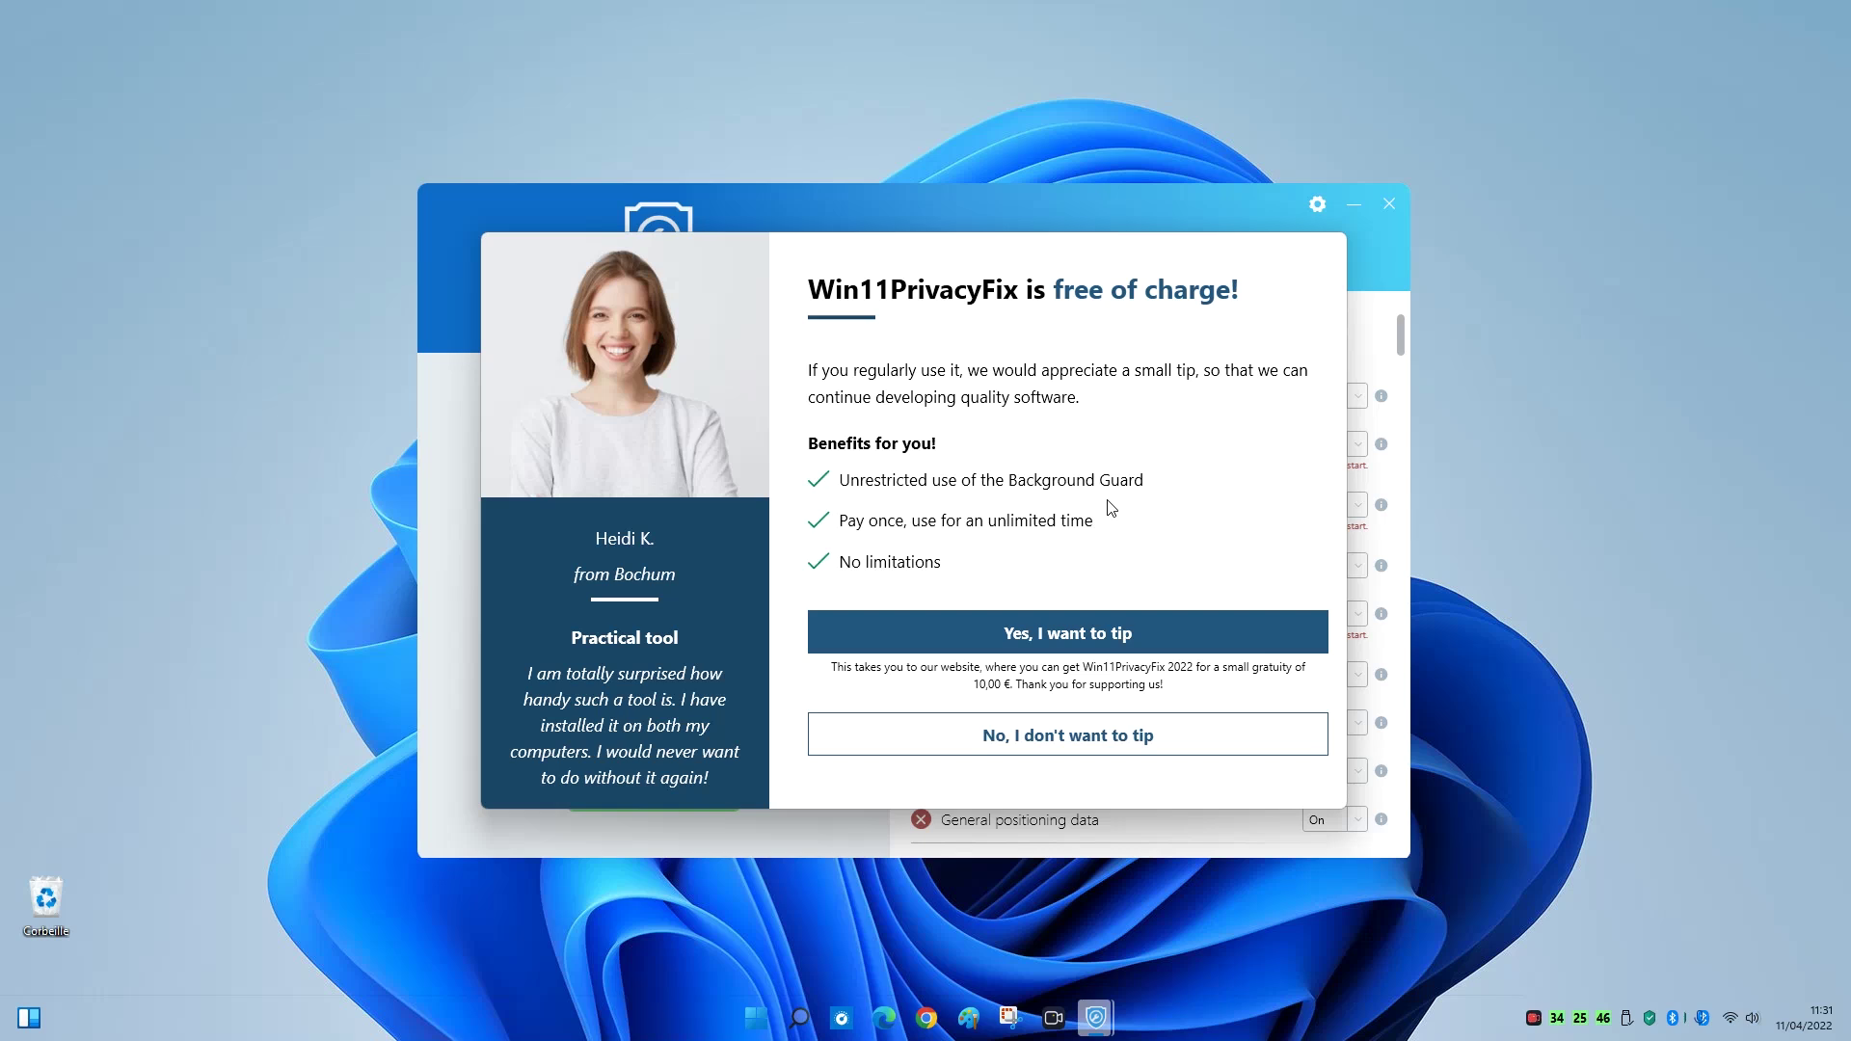
click(1047, 753)
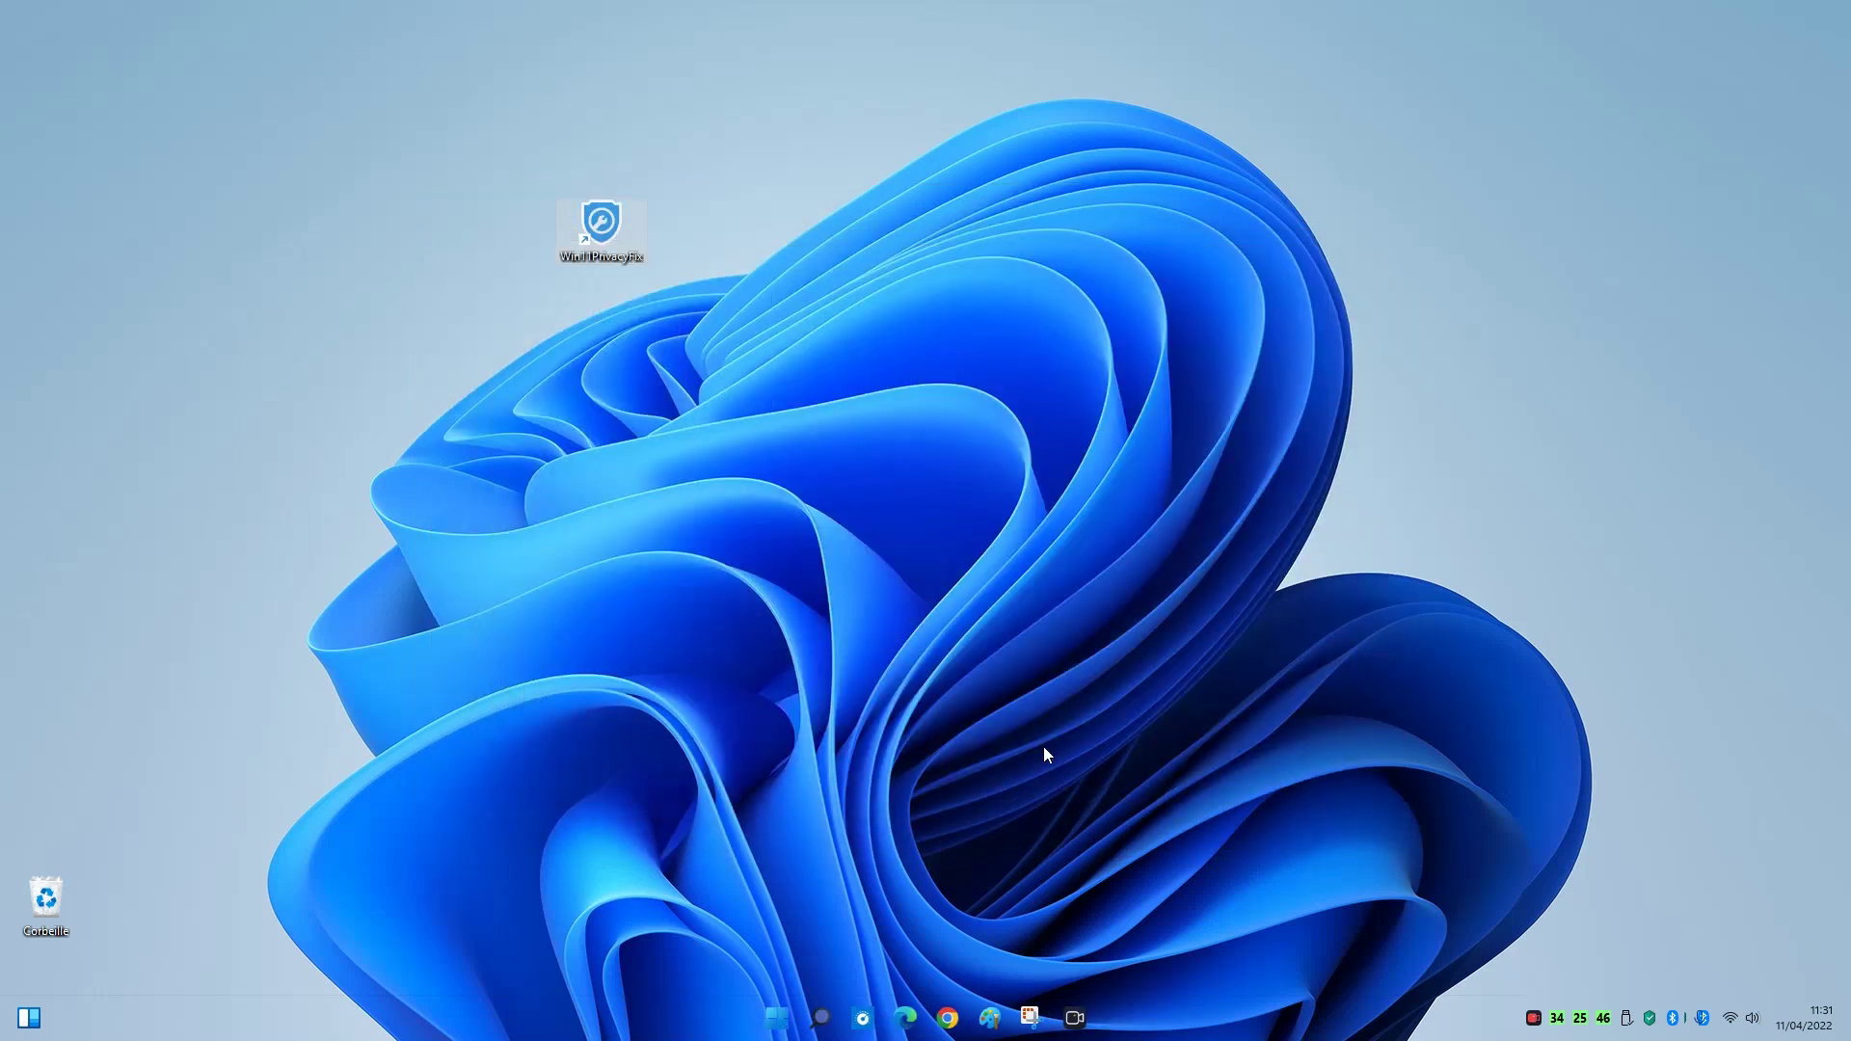